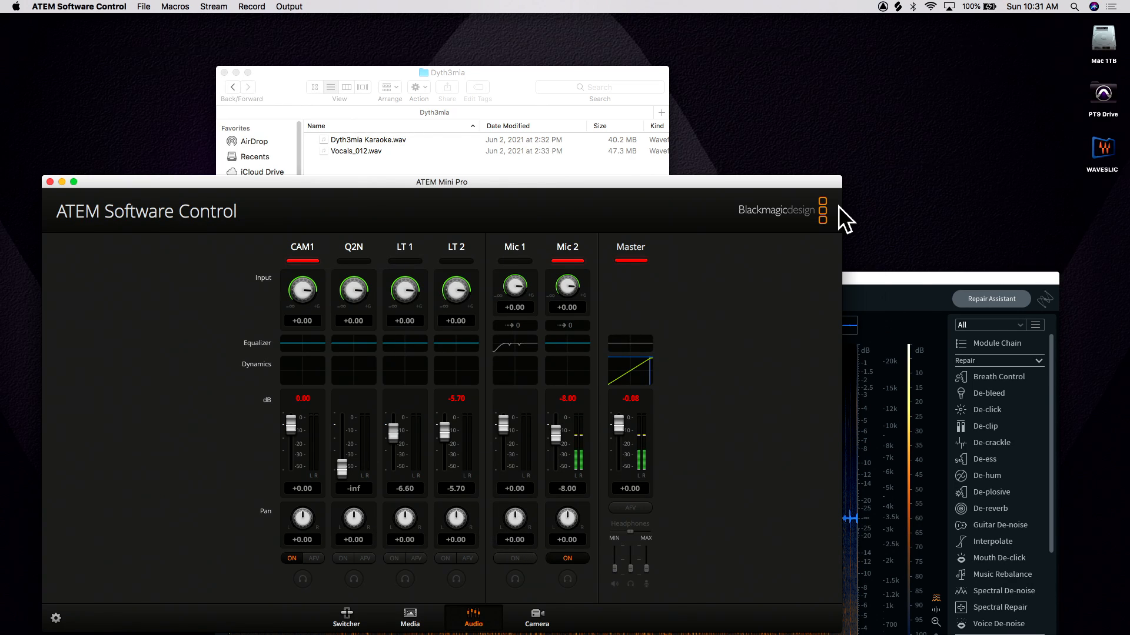
# Switch to iZotope RX and play the vocal recording's quiet intro from 0:10 and the start of the singing from about 0:38.
pyautogui.moveTo(916, 279); pyautogui.dragTo(888, 119)
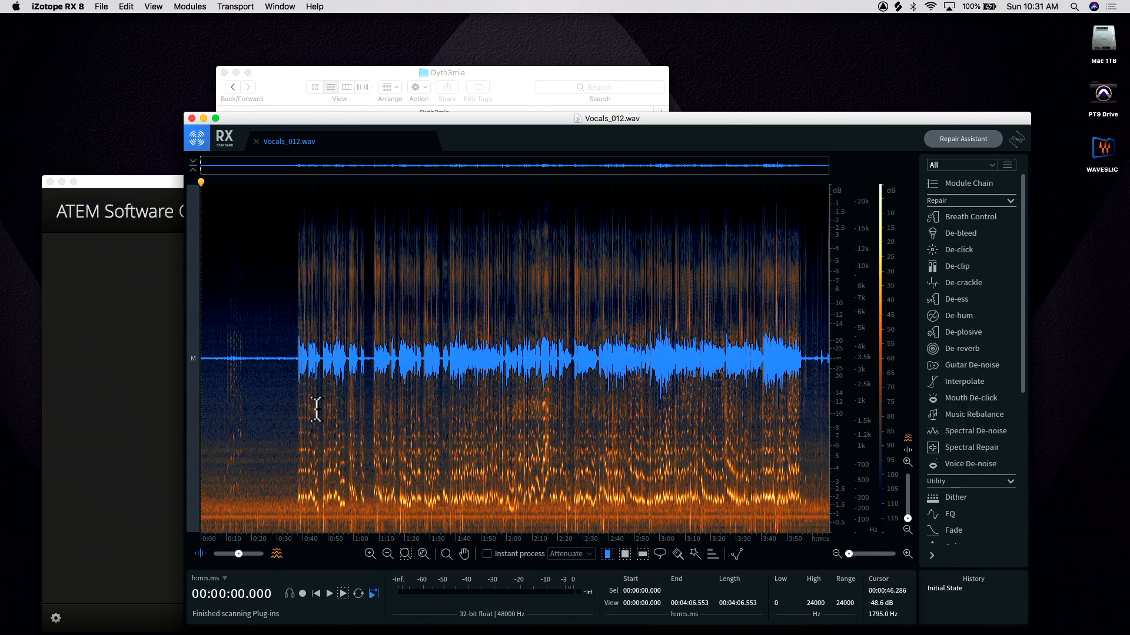
pyautogui.click(294, 406)
pyautogui.click(228, 370)
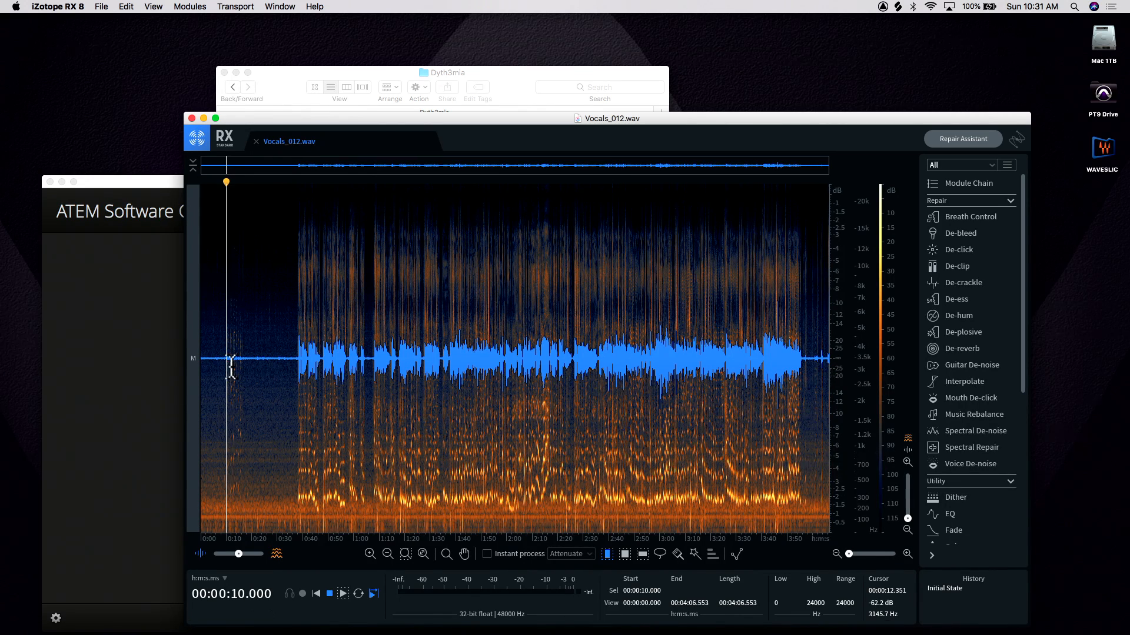
pyautogui.press('space')
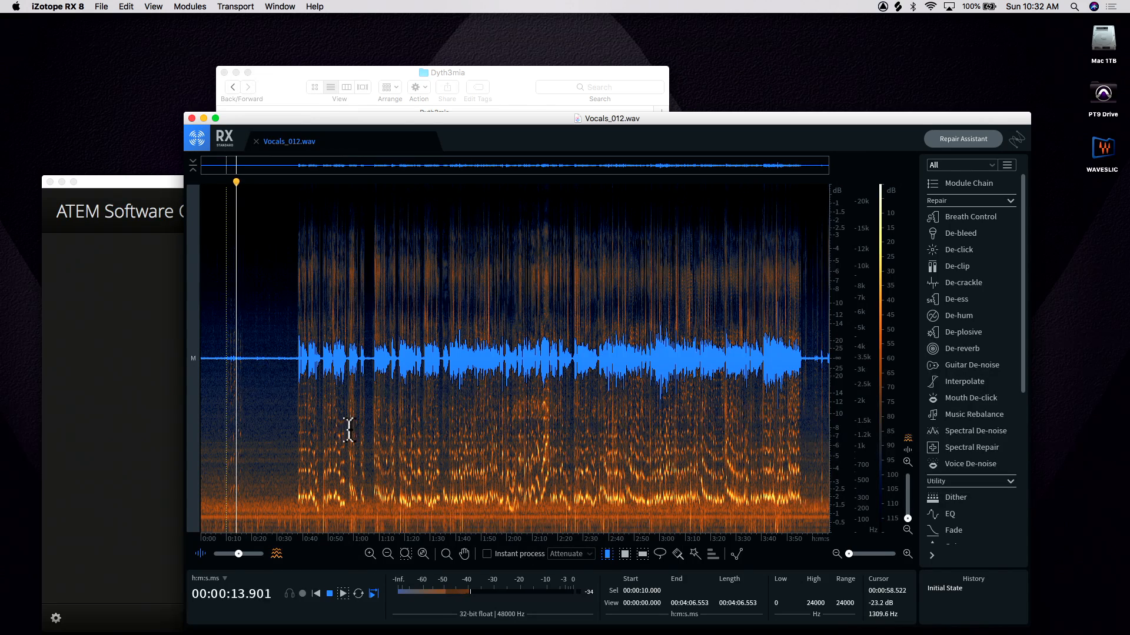
pyautogui.click(285, 375)
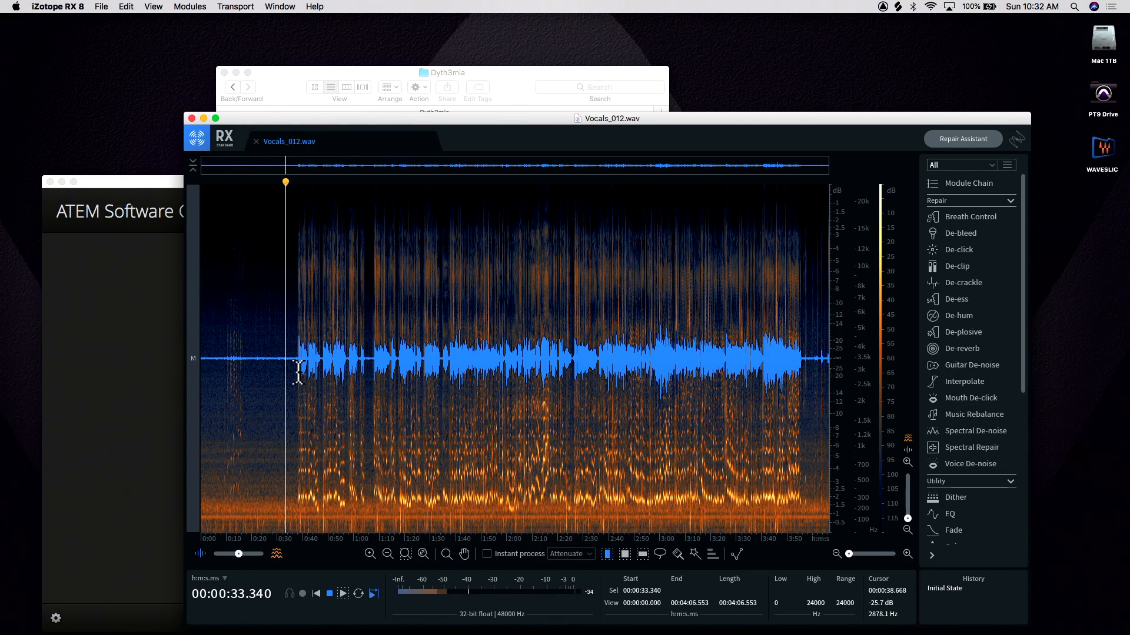
pyautogui.click(298, 372)
pyautogui.press('space')
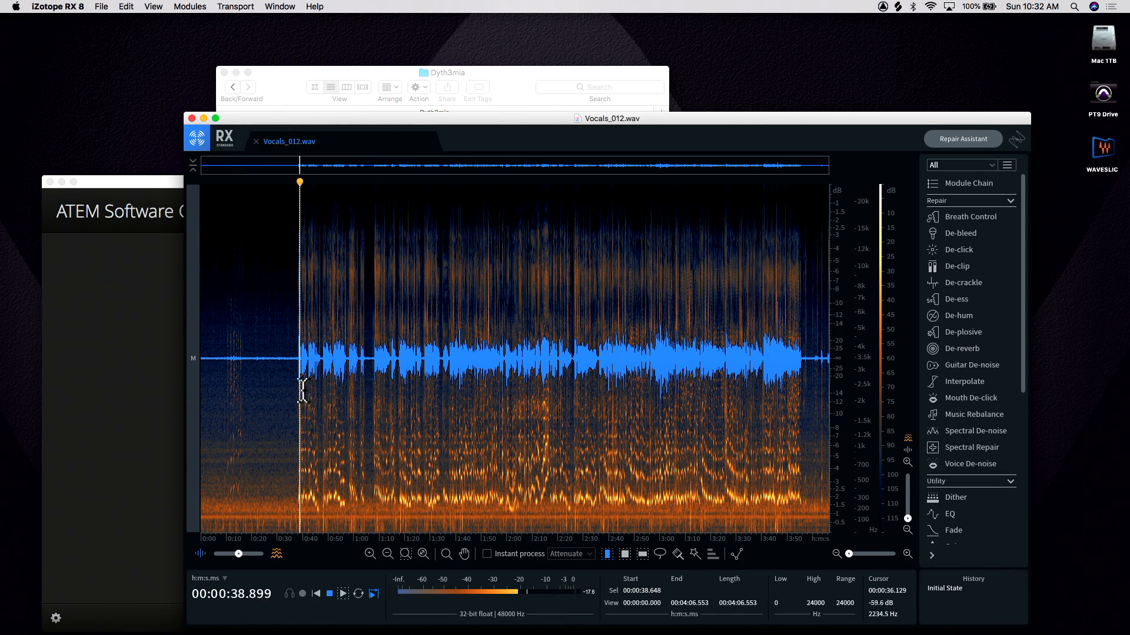
# Listen to vocal passages starting at about 1:22, 2:44 and 3:44, stopping playback at the end.
pyautogui.click(410, 371)
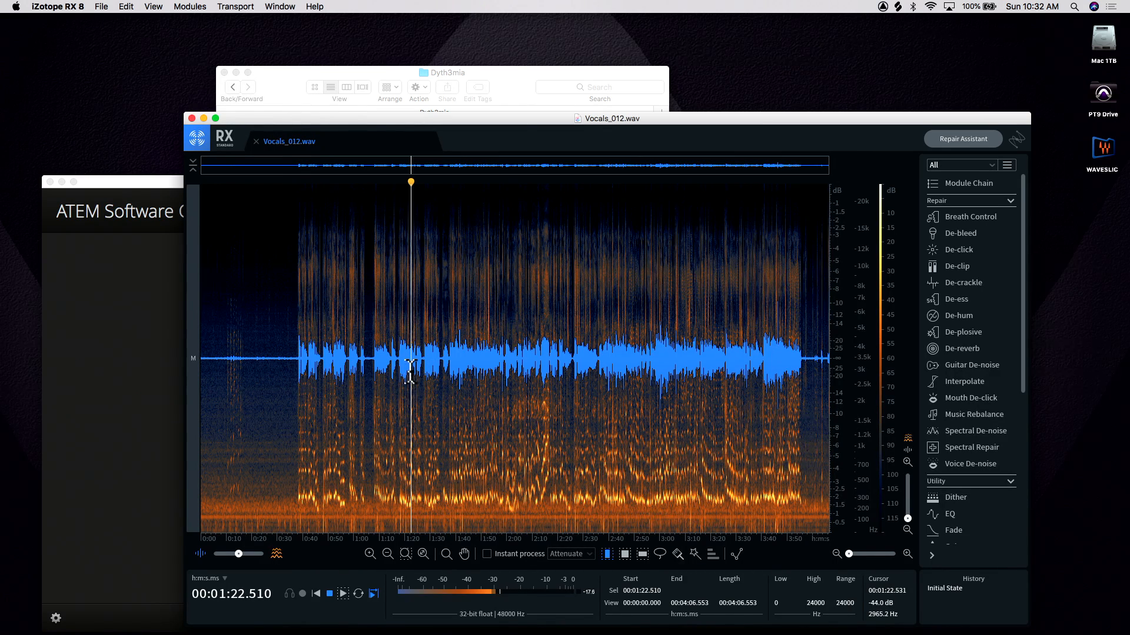
pyautogui.press('space')
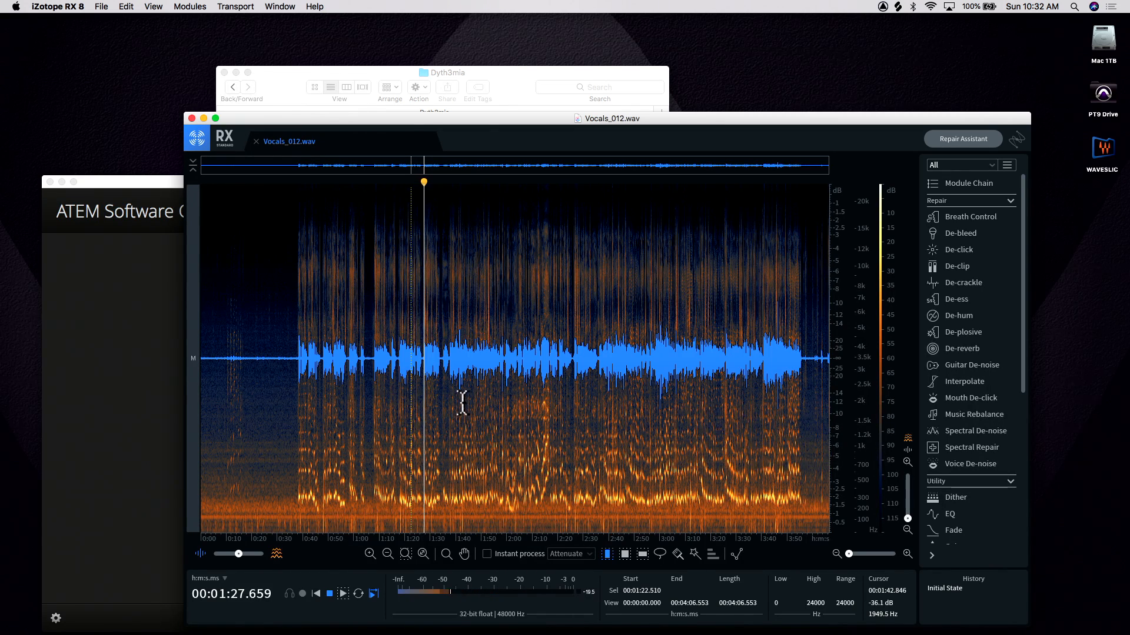
pyautogui.click(461, 406)
pyautogui.click(620, 396)
pyautogui.press('space')
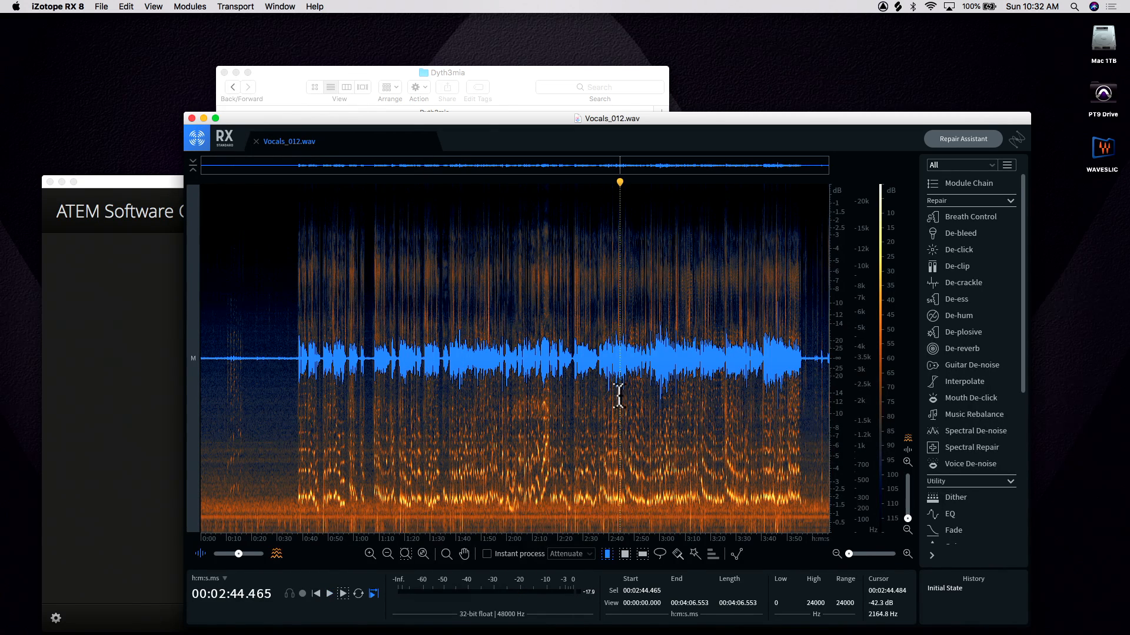
pyautogui.press('space')
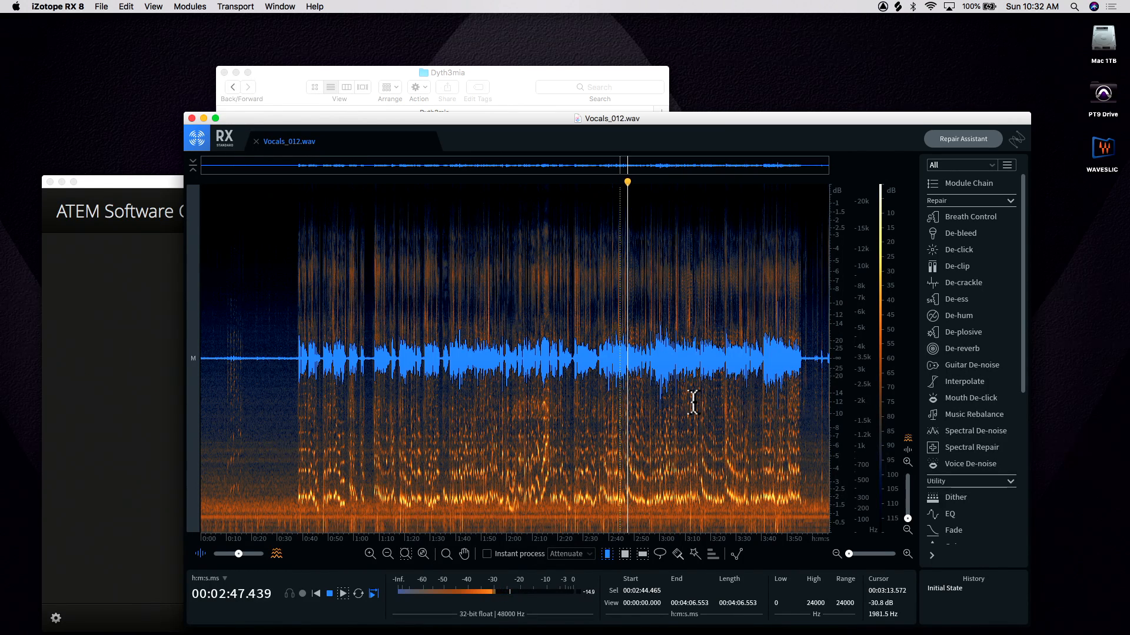
pyautogui.click(772, 392)
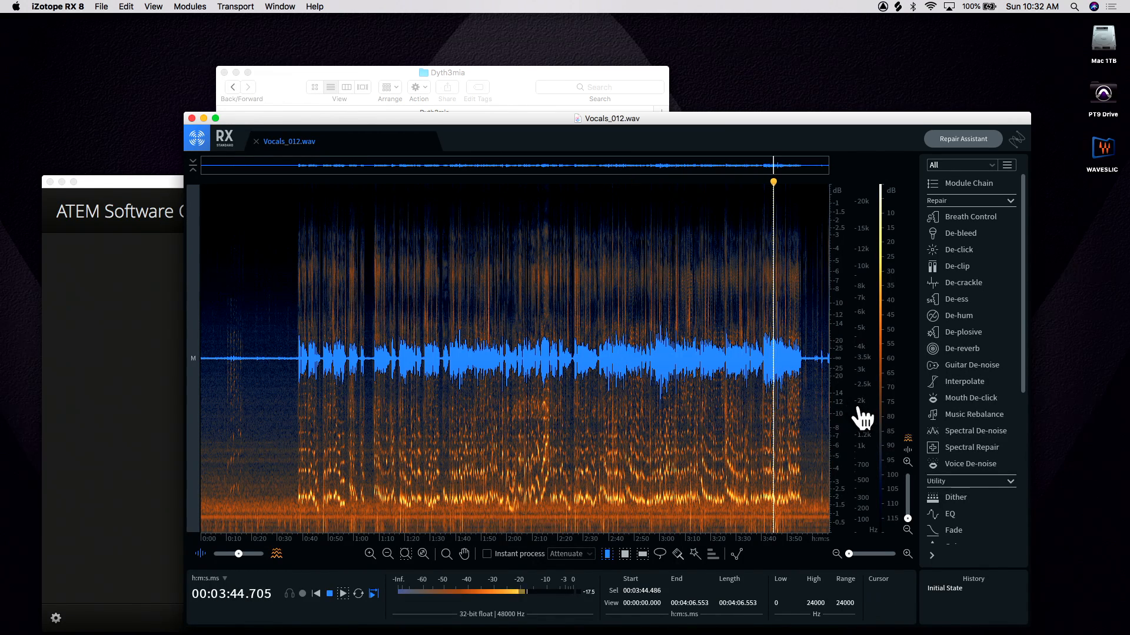
pyautogui.press('space')
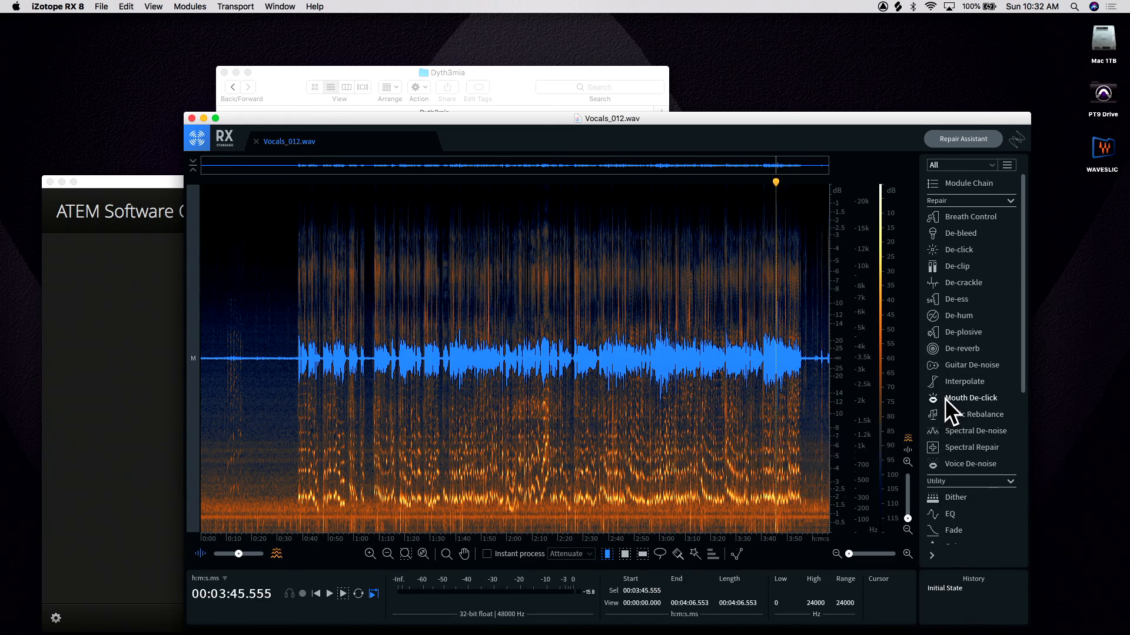
# Normalize the whole vocal recording to a target peak level of 0.00 dBFS.
pyautogui.scroll(-5, 973, 446)
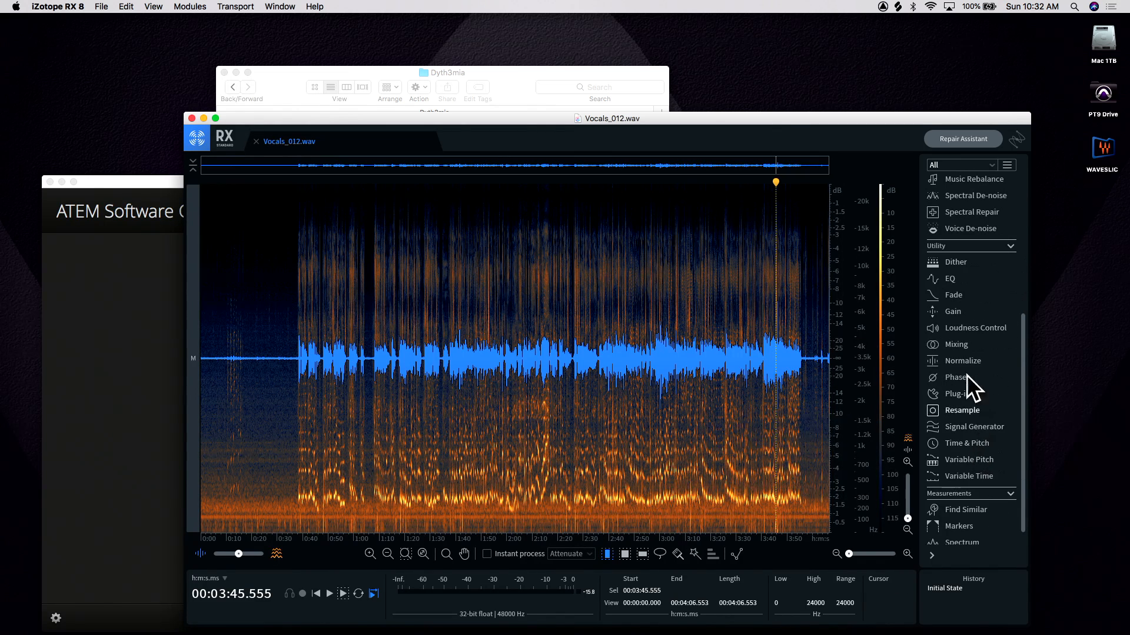
pyautogui.click(959, 361)
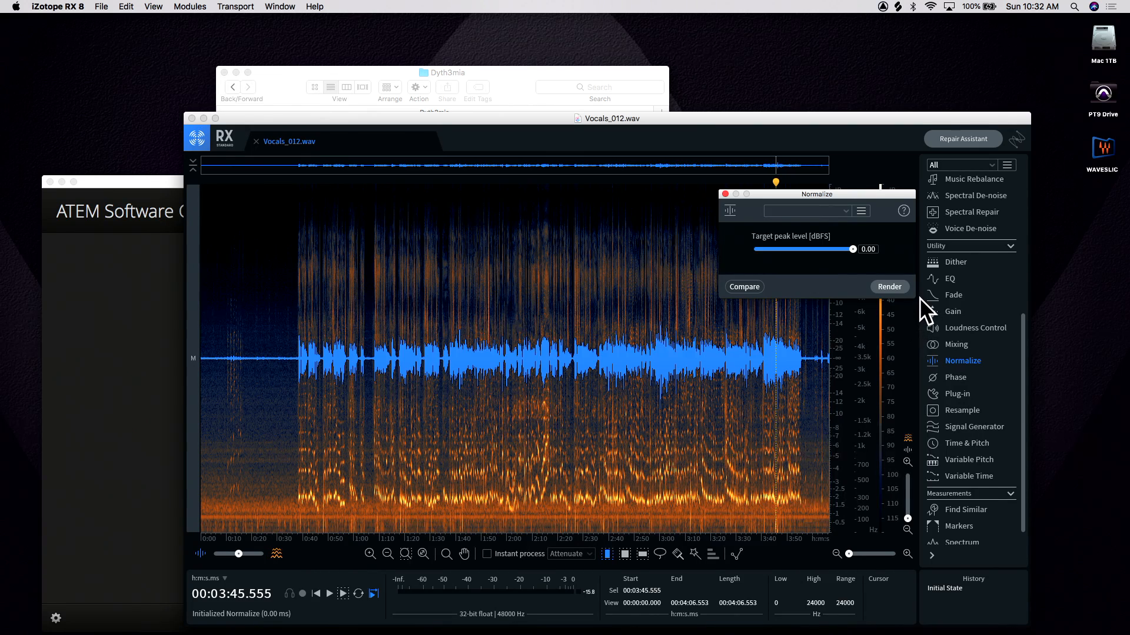
pyautogui.click(891, 286)
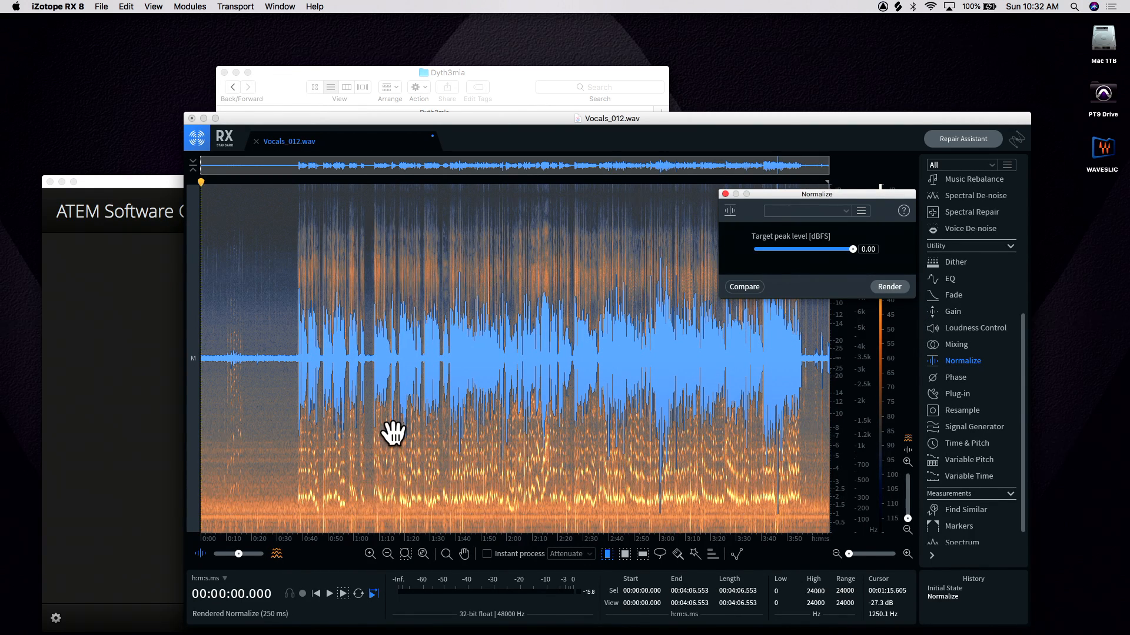
# Listen to the background noise before the singing, starting from the 0:30 mark.
pyautogui.click(276, 387)
pyautogui.click(276, 390)
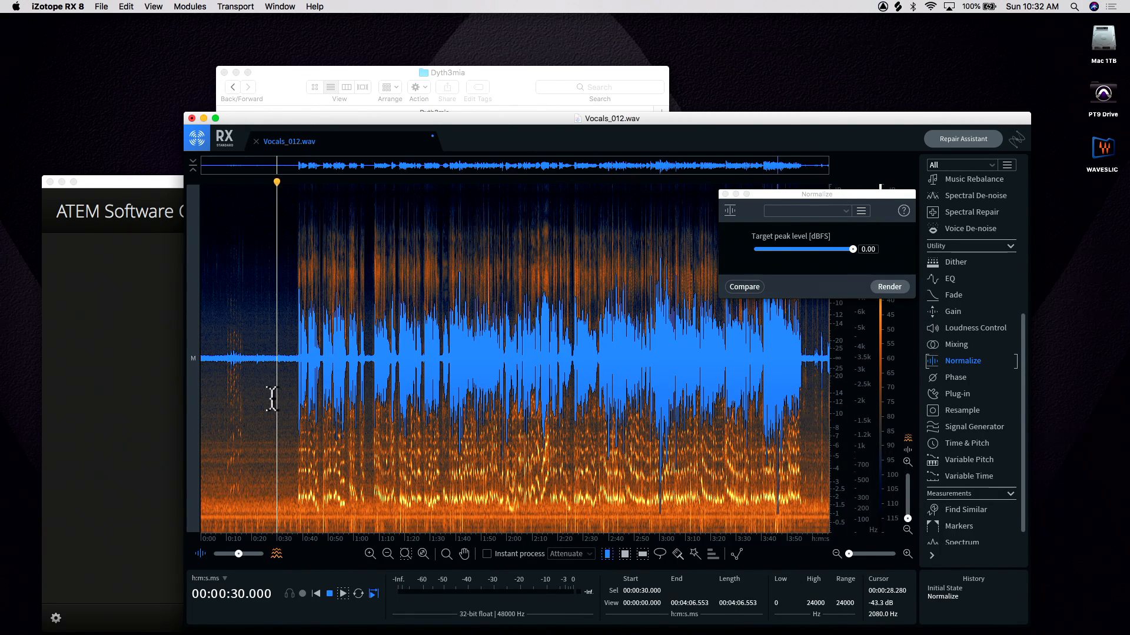
pyautogui.press('space')
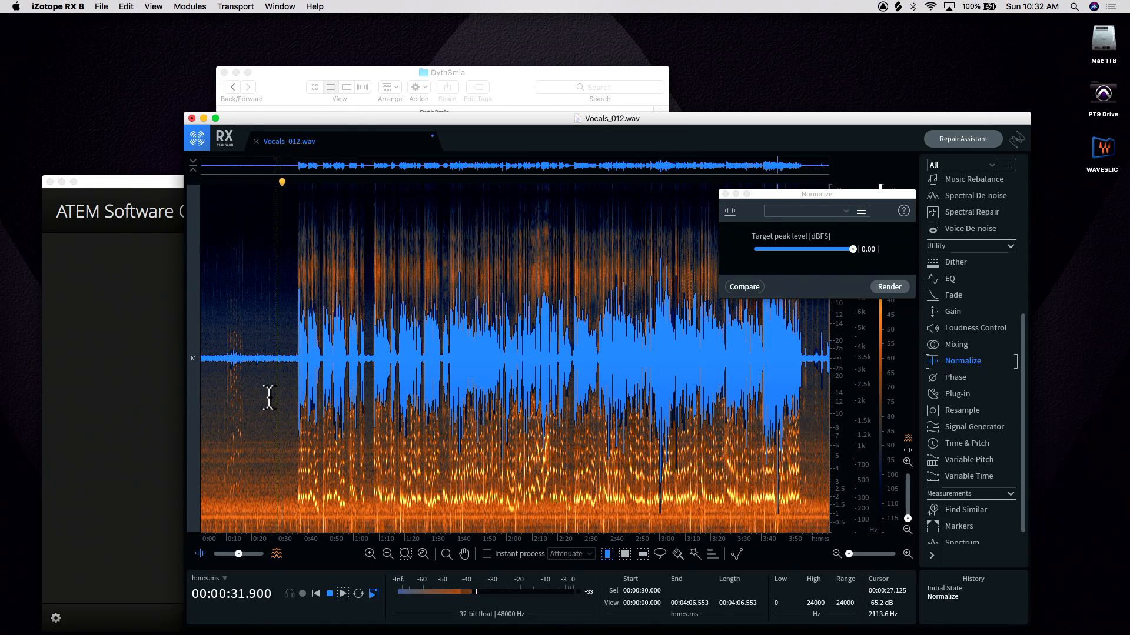
pyautogui.press('space')
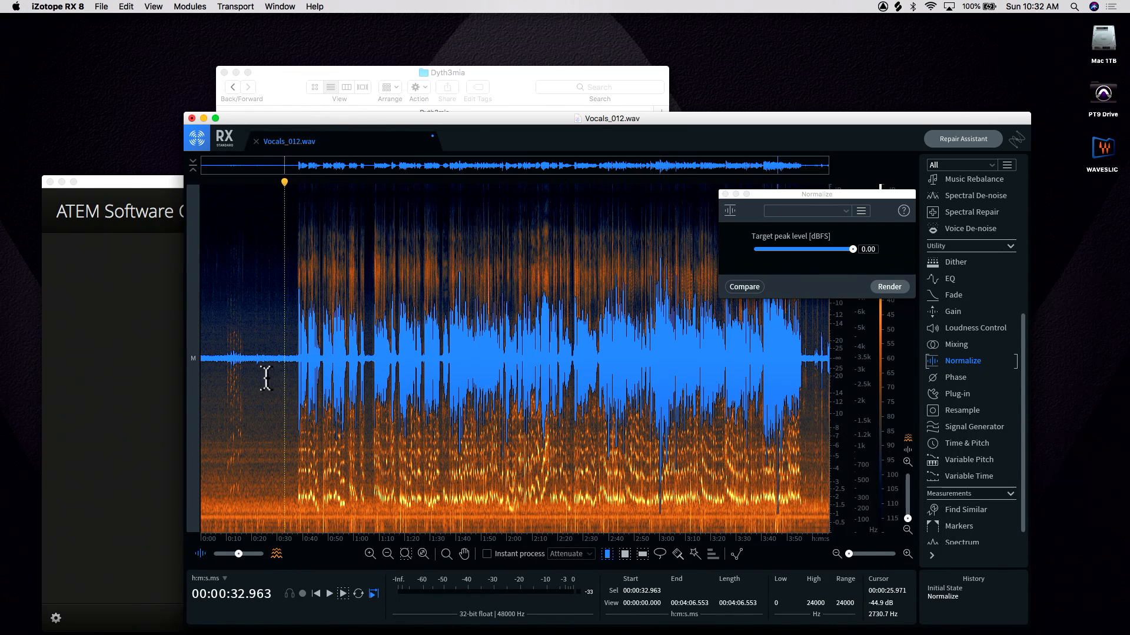
# Select the noise-only passage from about 0:26 to 0:37 and learn its noise profile in Voice De-noise.
pyautogui.moveTo(266, 378); pyautogui.dragTo(294, 379)
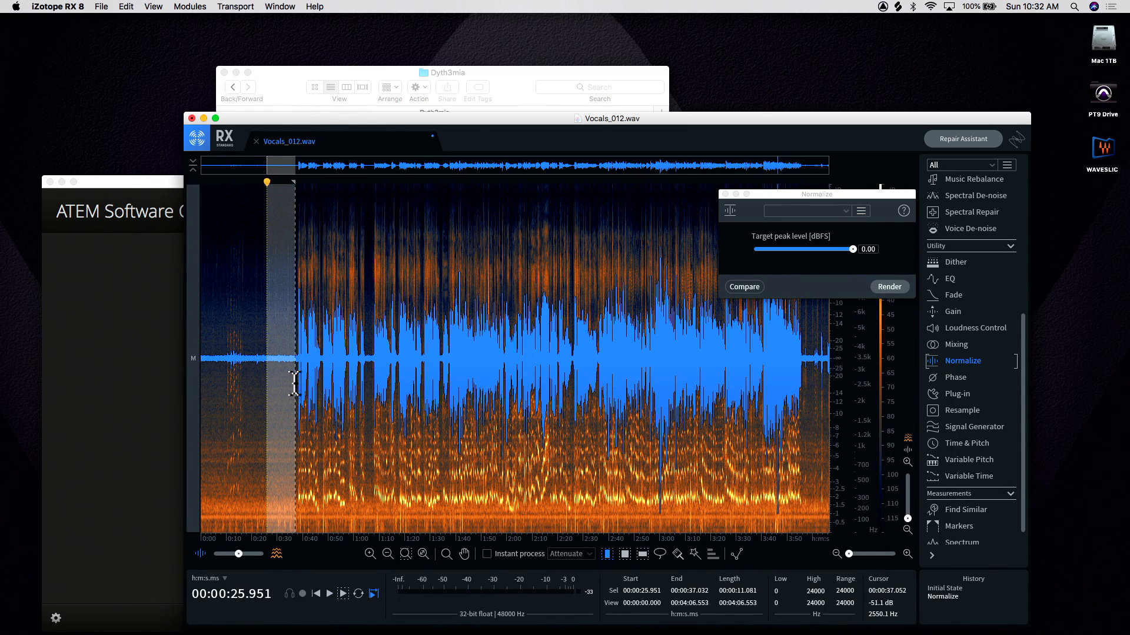
pyautogui.click(725, 194)
pyautogui.click(953, 228)
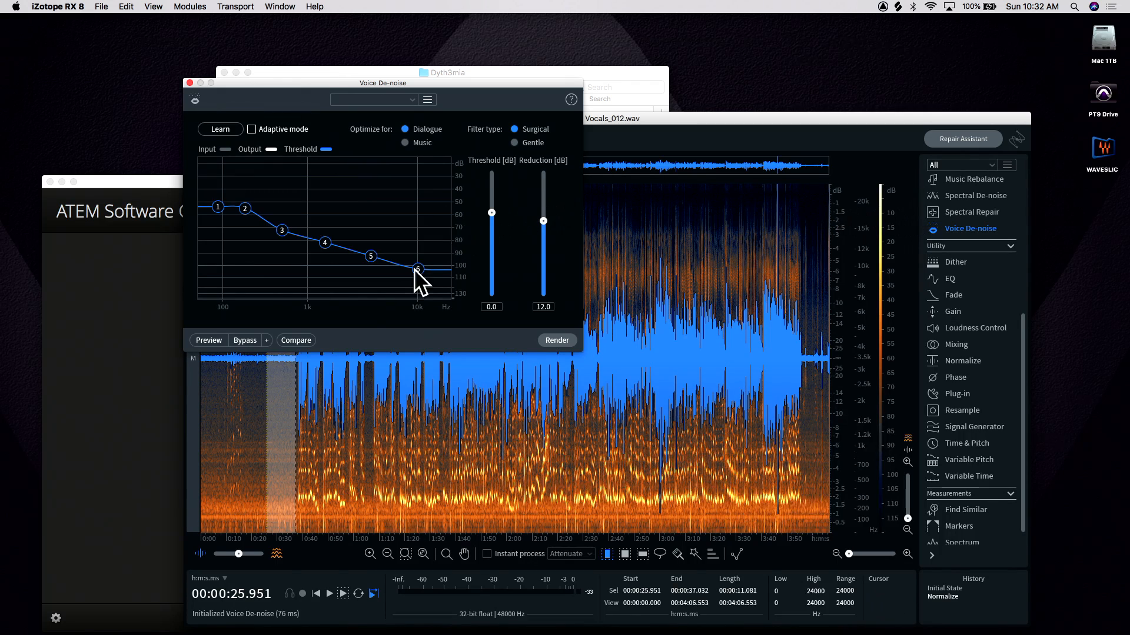
pyautogui.click(221, 130)
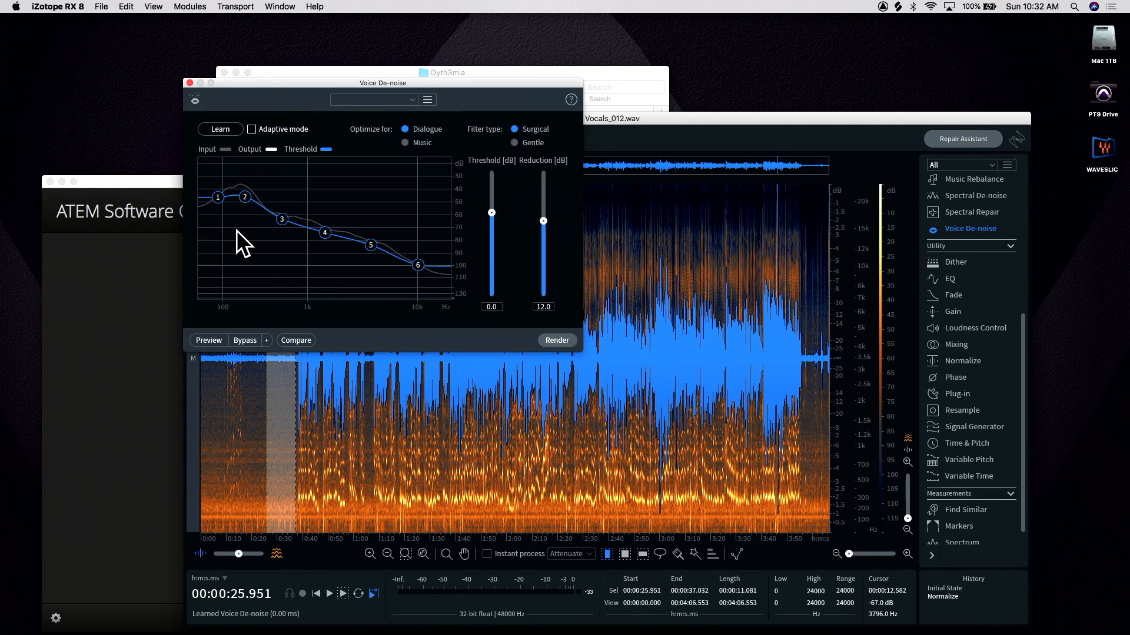
# Preview the denoising on the selected noise, optimized for Music with a 1.5 dB threshold and 13.9 dB reduction.
pyautogui.click(209, 340)
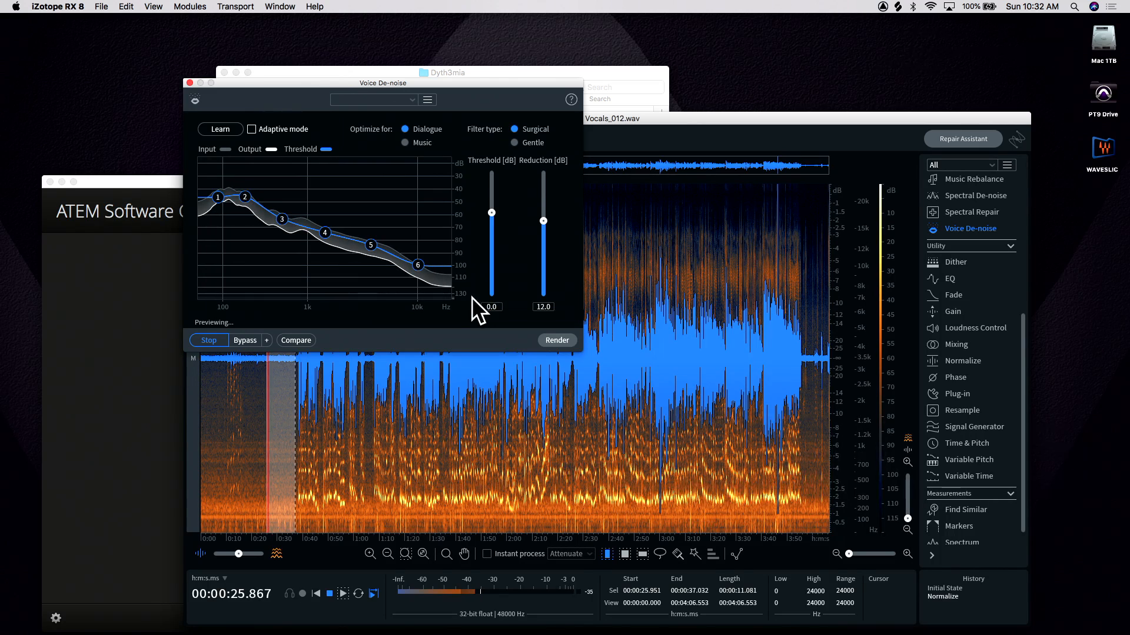
pyautogui.moveTo(542, 221); pyautogui.dragTo(538, 195)
pyautogui.click(419, 141)
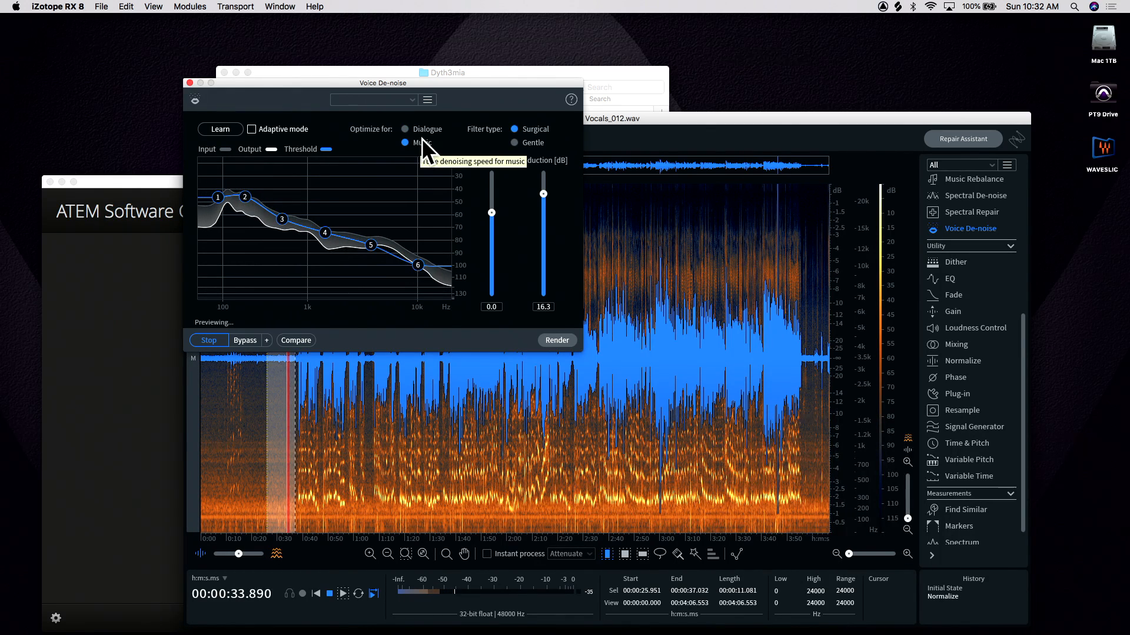
pyautogui.click(415, 128)
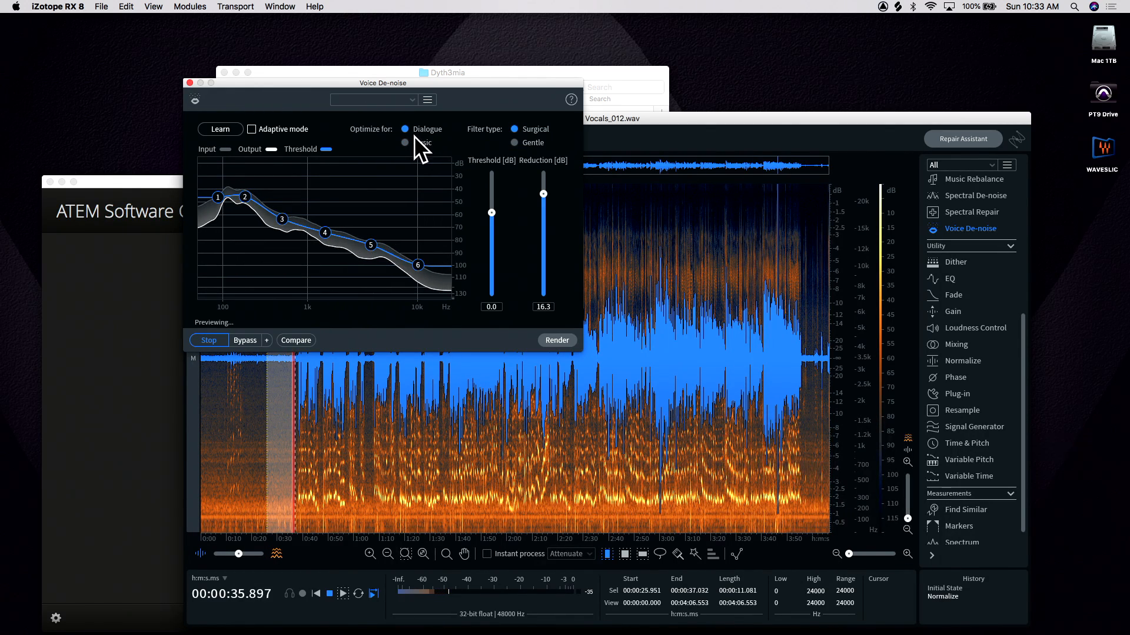
pyautogui.click(409, 143)
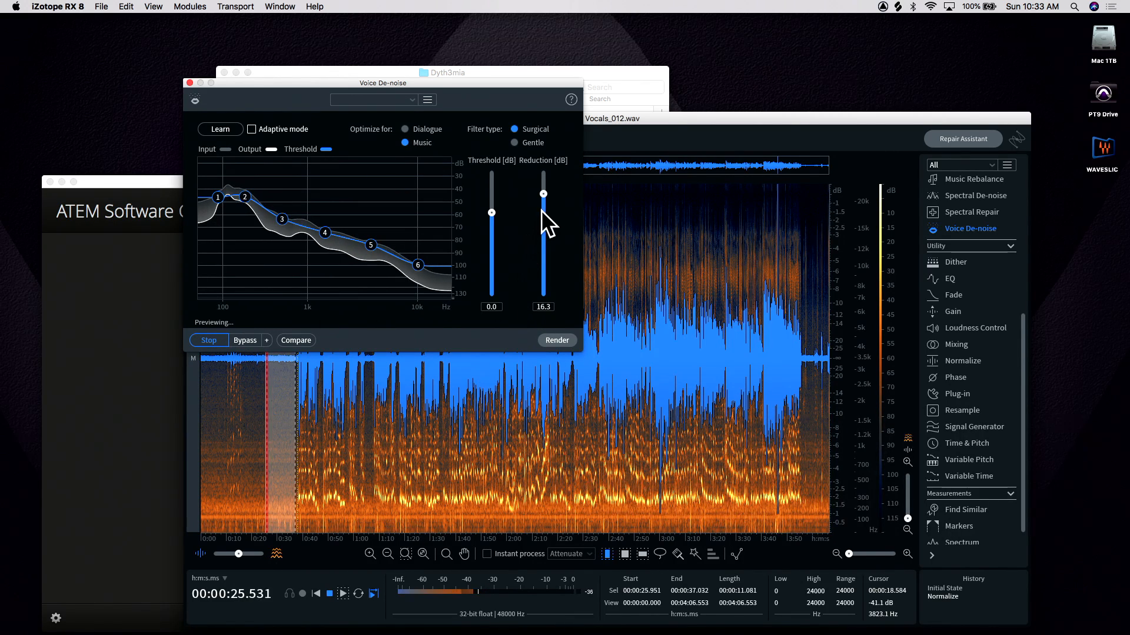
pyautogui.moveTo(544, 194)
pyautogui.mouseDown()
pyautogui.moveTo(540, 215)
pyautogui.moveTo(488, 203)
pyautogui.moveTo(541, 208)
pyautogui.mouseUp()
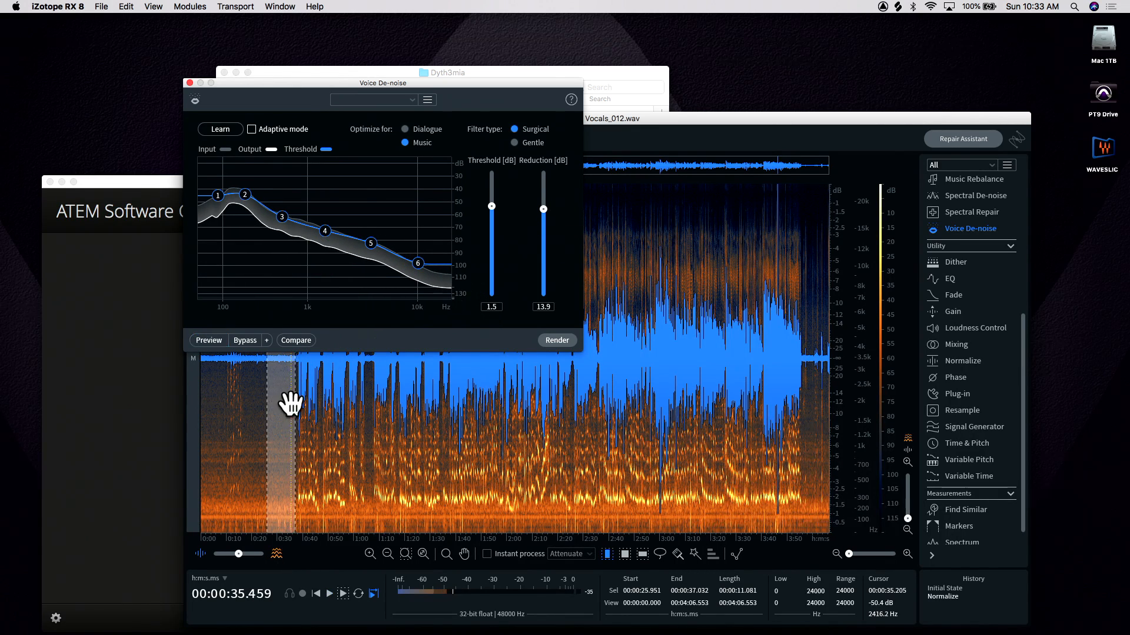
# Preview the denoising from about 0:31 into the singing, setting the reduction to 14 dB and the threshold to 10 dB.
pyautogui.click(290, 399)
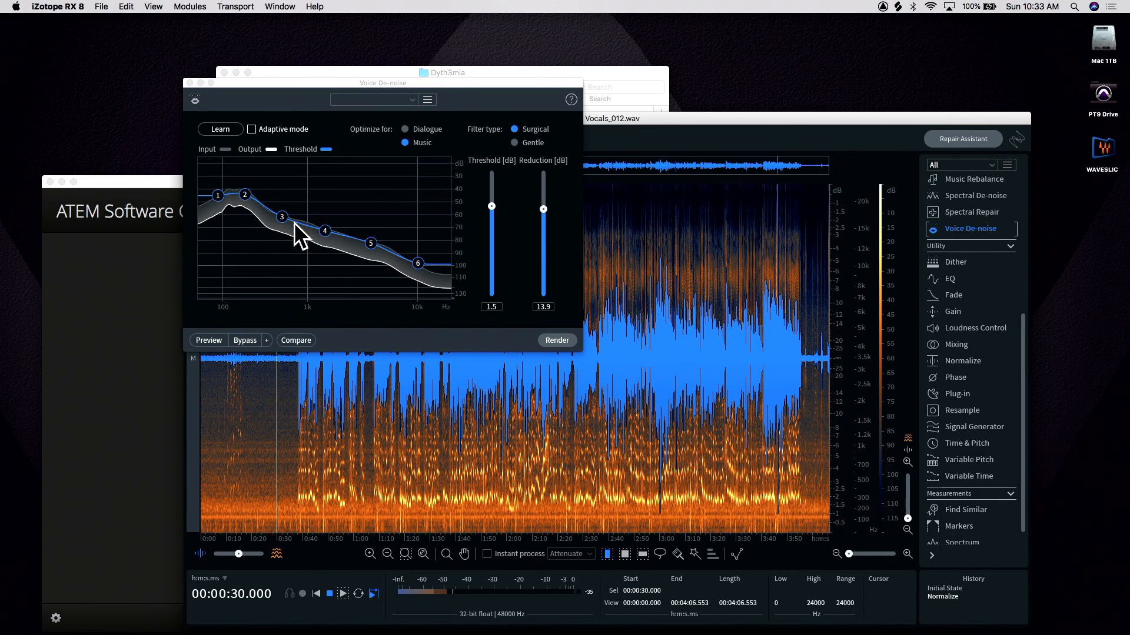
pyautogui.click(209, 341)
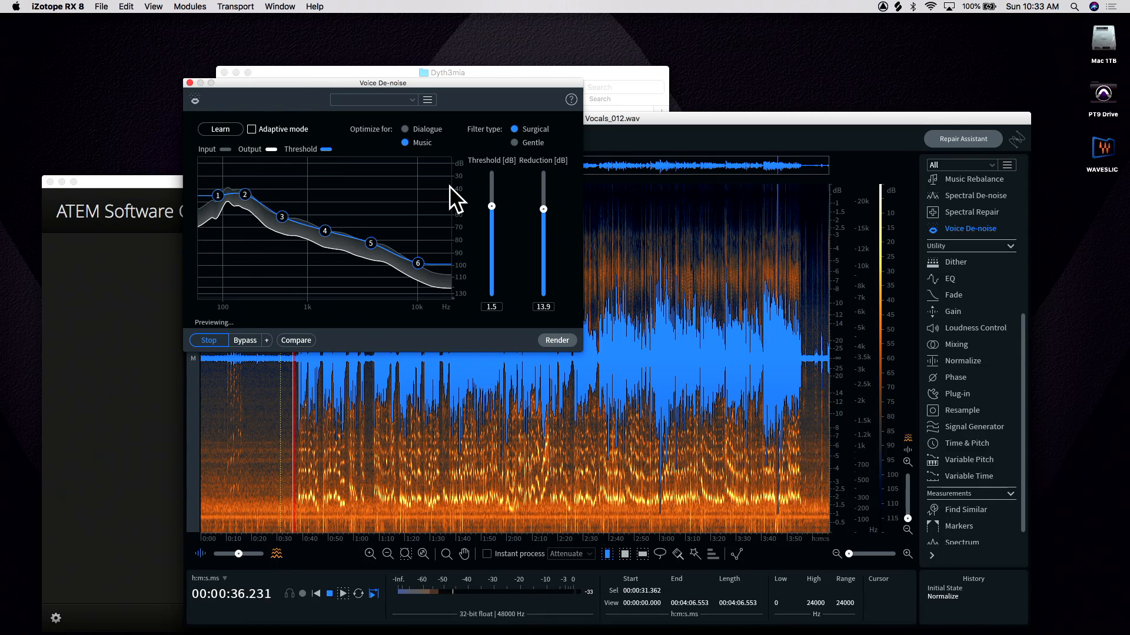
pyautogui.doubleClick(552, 305)
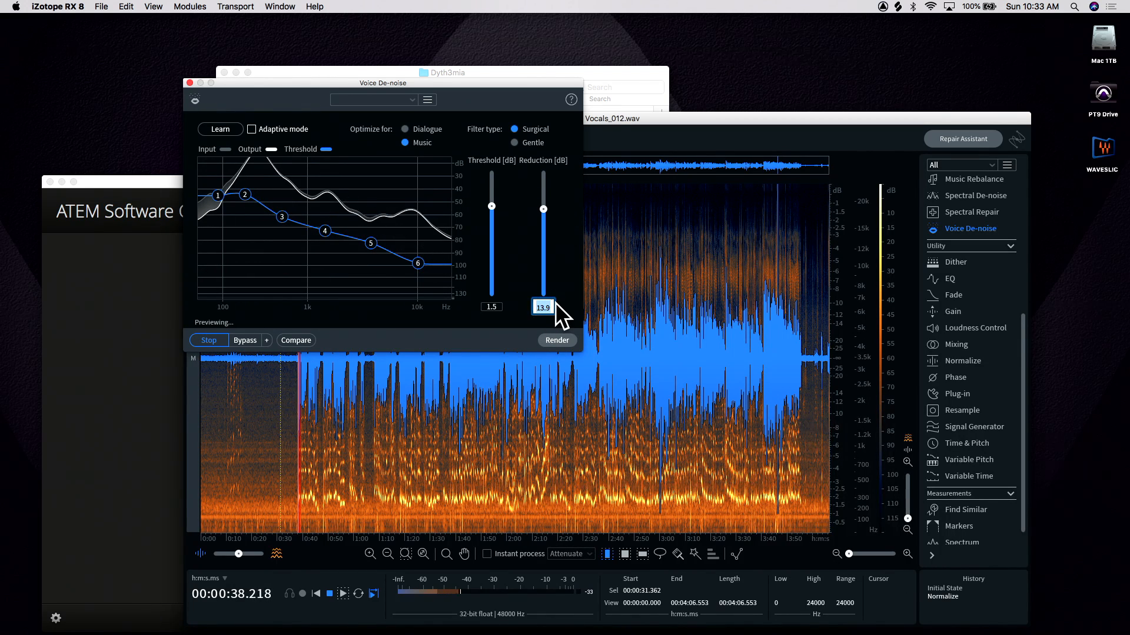
pyautogui.write('14')
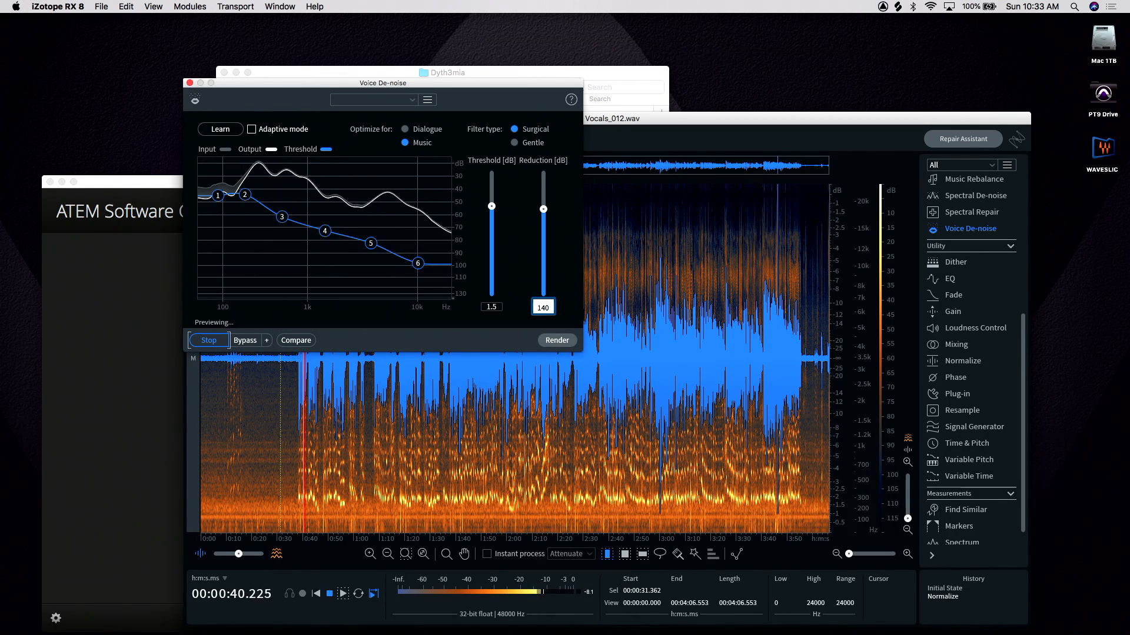
pyautogui.press('Return')
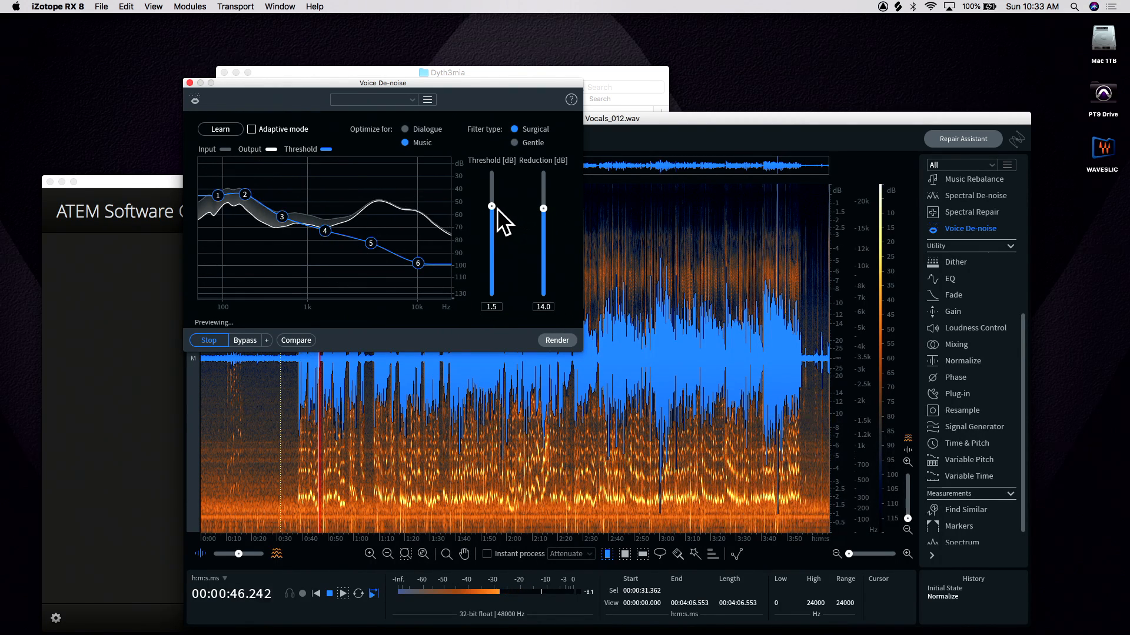
pyautogui.moveTo(492, 204); pyautogui.dragTo(490, 160)
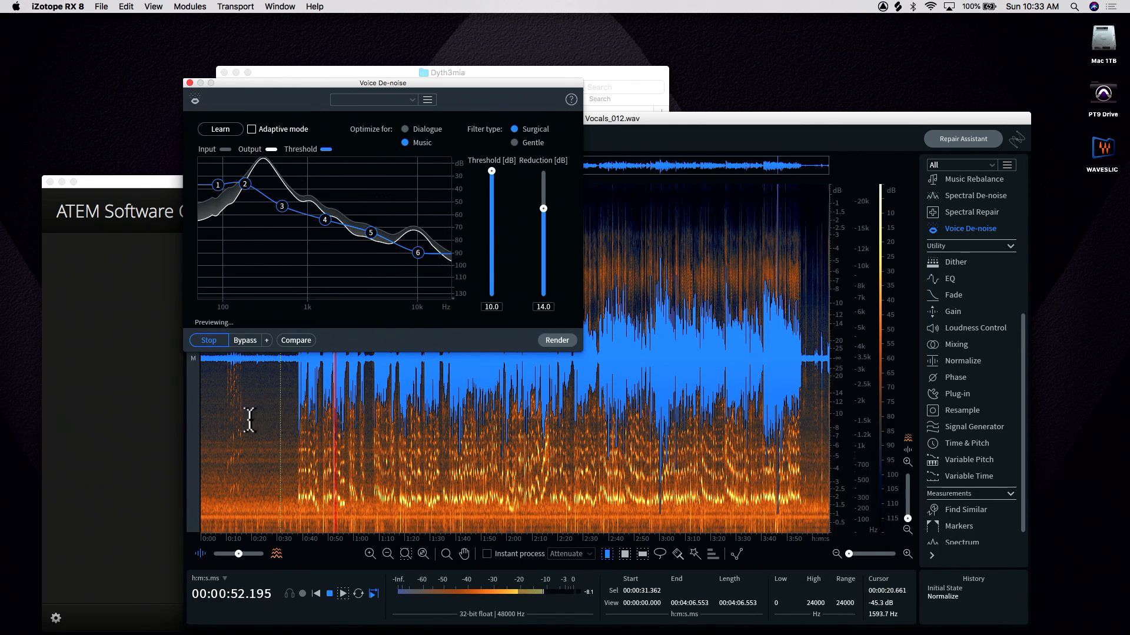
# Preview the denoising again from about 0:26, setting the threshold to 8 dB and the reduction to 14.9 dB.
pyautogui.click(266, 428)
pyautogui.click(207, 340)
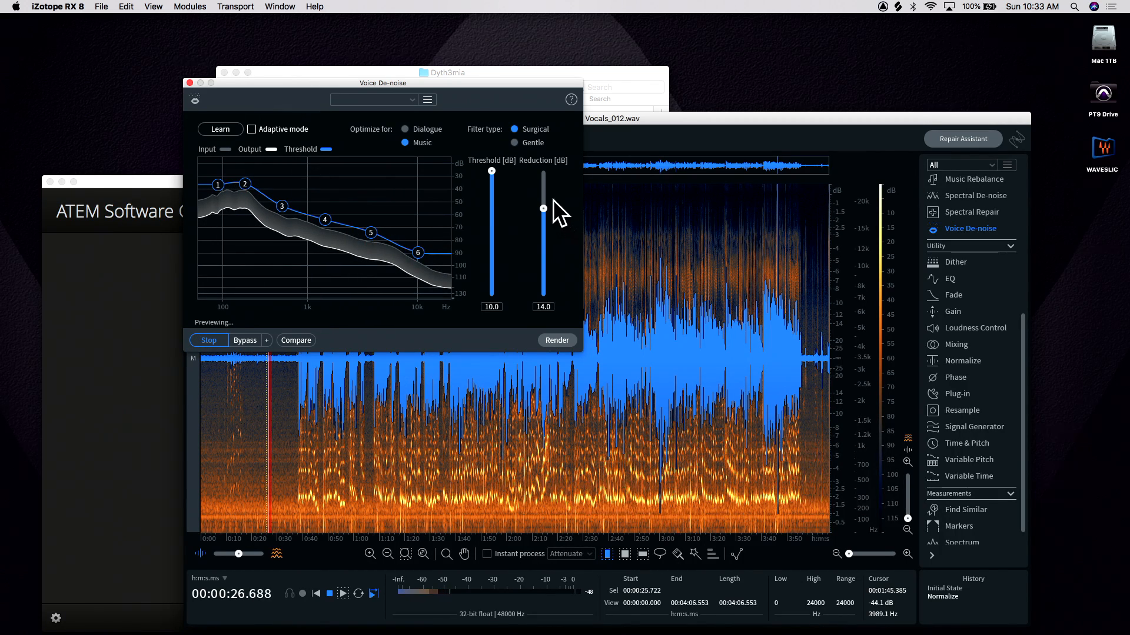
pyautogui.moveTo(496, 171)
pyautogui.mouseDown()
pyautogui.moveTo(494, 300)
pyautogui.moveTo(489, 178)
pyautogui.mouseUp()
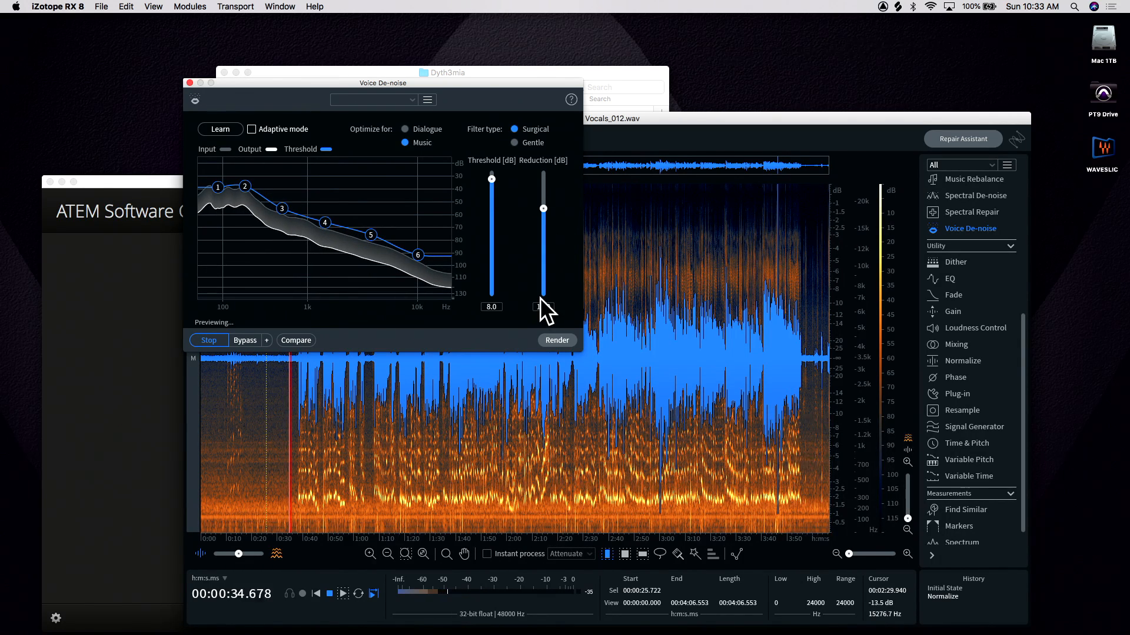
pyautogui.moveTo(541, 203); pyautogui.dragTo(543, 200)
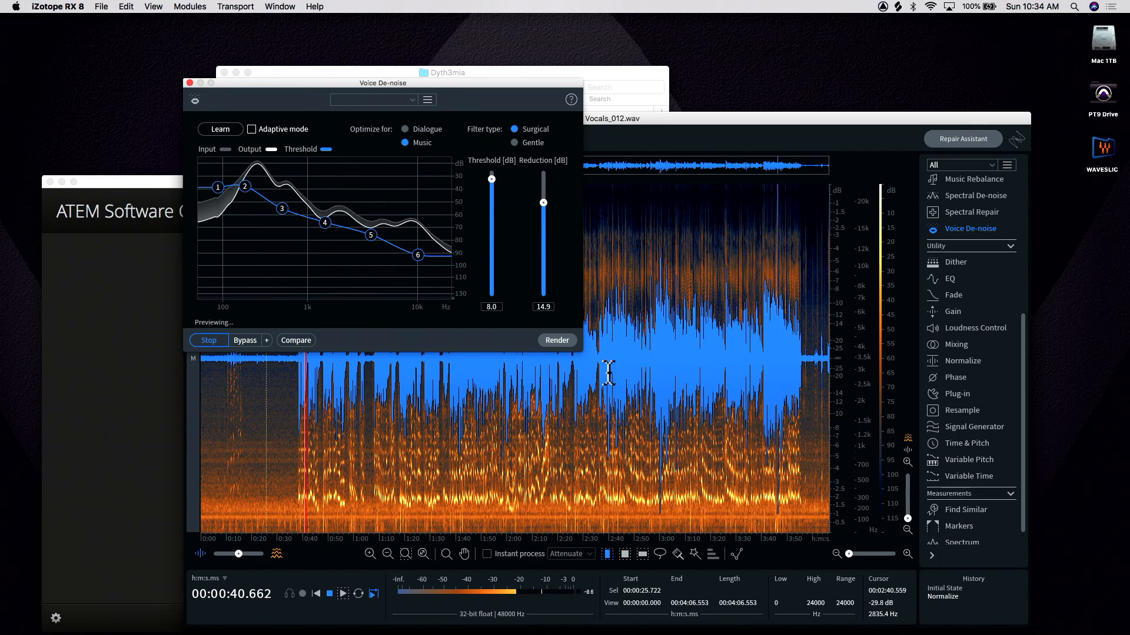
# Render Voice De-noise on the whole recording with the 8 dB threshold and 14.9 dB reduction, and close the module.
pyautogui.click(504, 388)
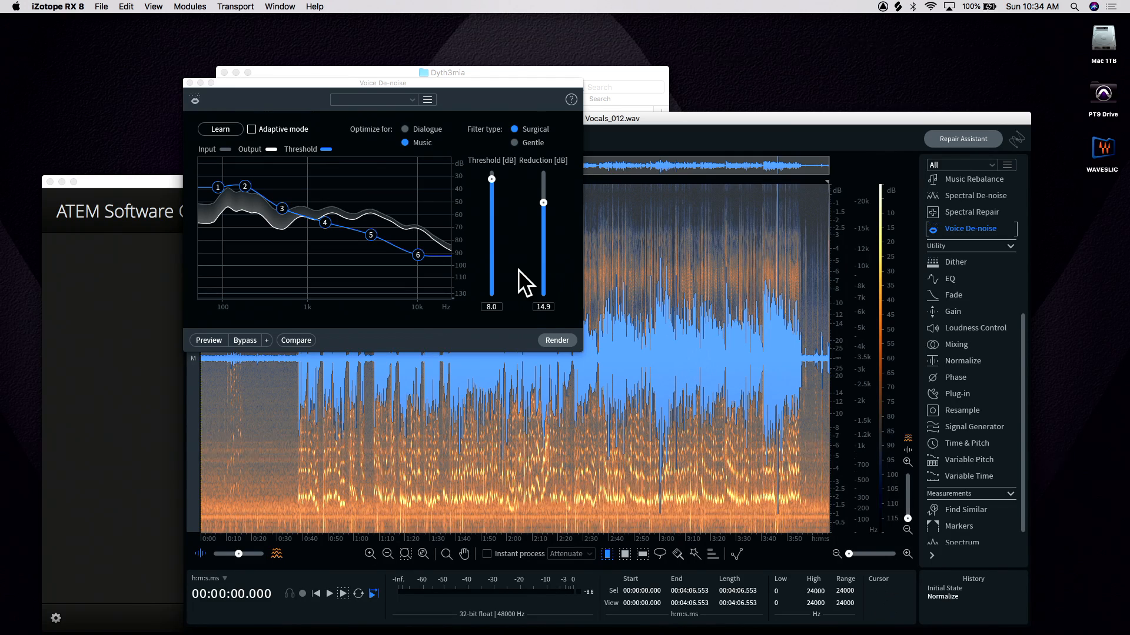
pyautogui.click(557, 340)
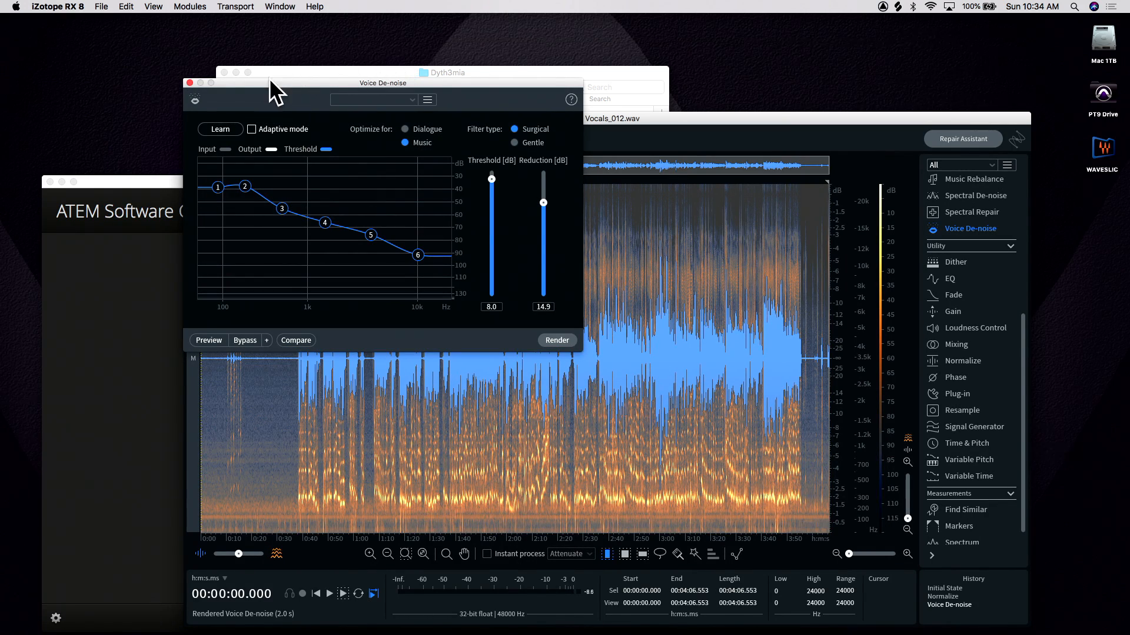
pyautogui.click(189, 82)
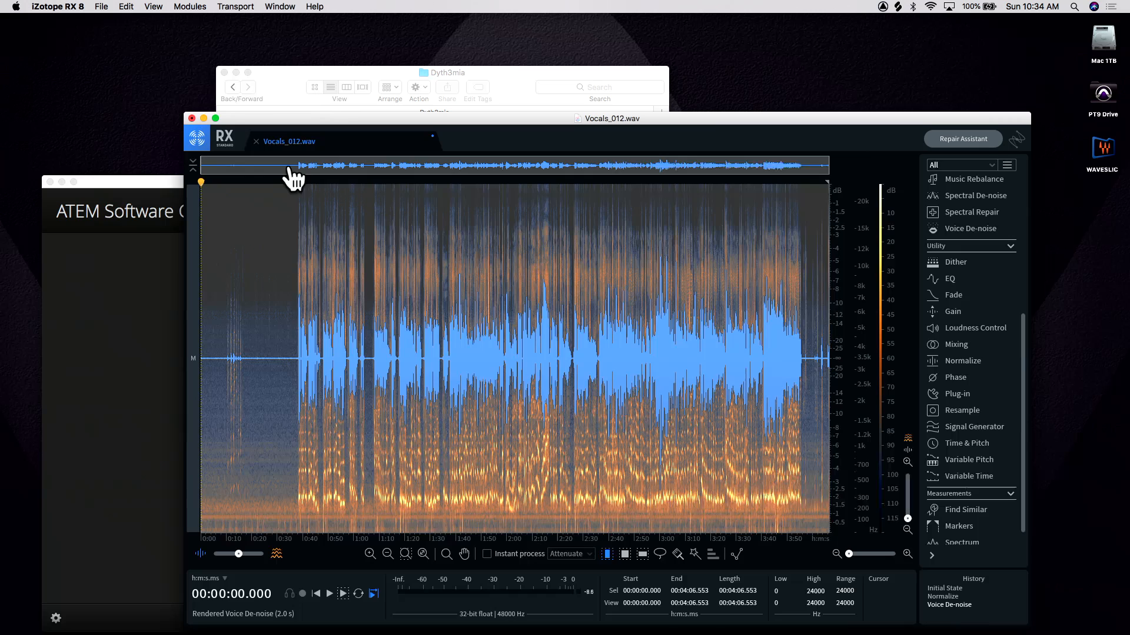
# Play the denoised vocal around its first phrases, starting near 0:36, 0:33 and 0:40.
pyautogui.click(294, 388)
pyautogui.press('space')
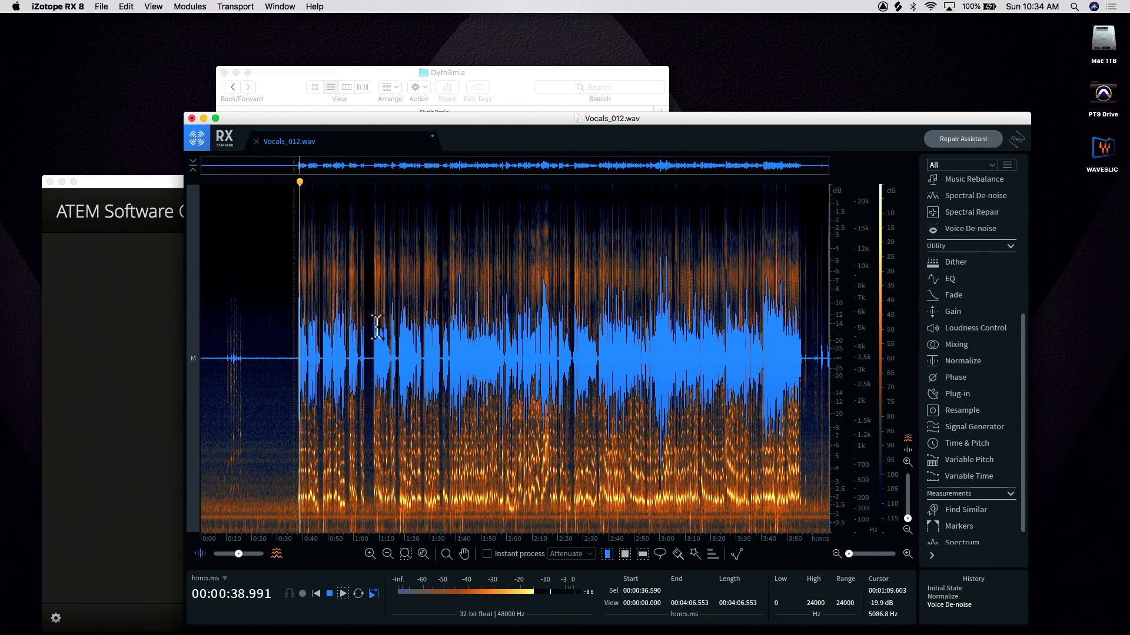
pyautogui.press('space')
pyautogui.click(285, 398)
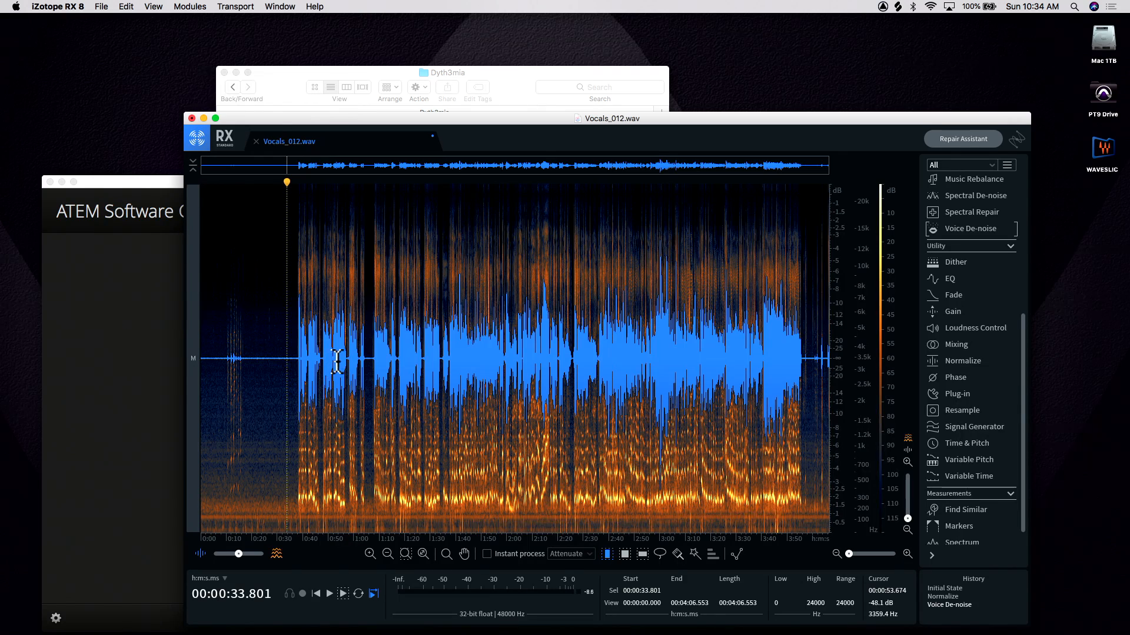
pyautogui.click(304, 366)
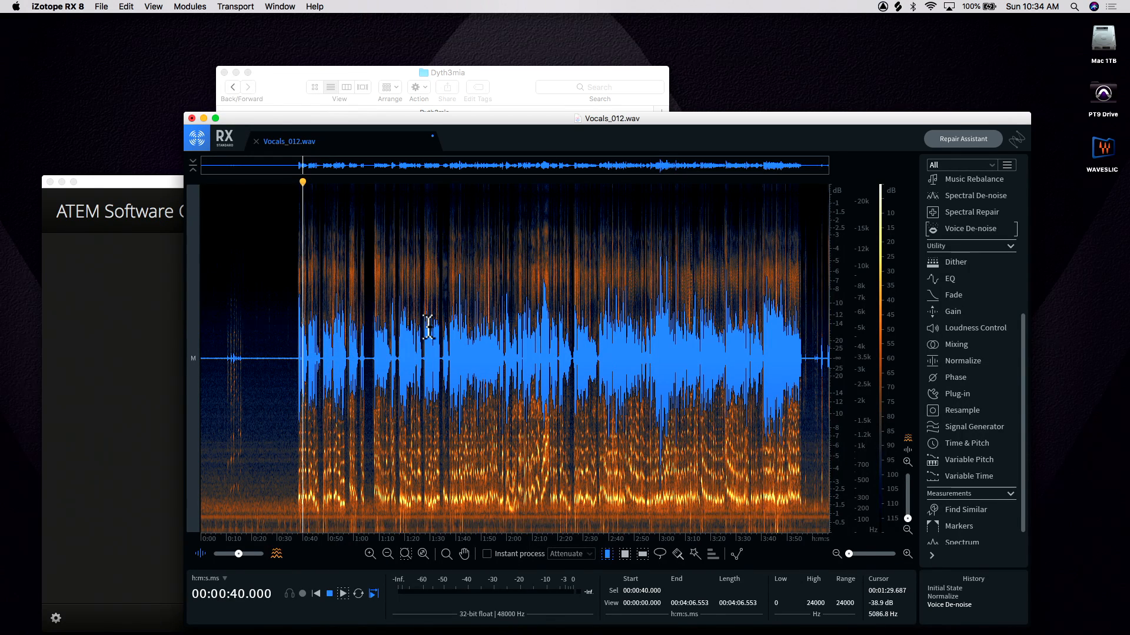
pyautogui.press('space')
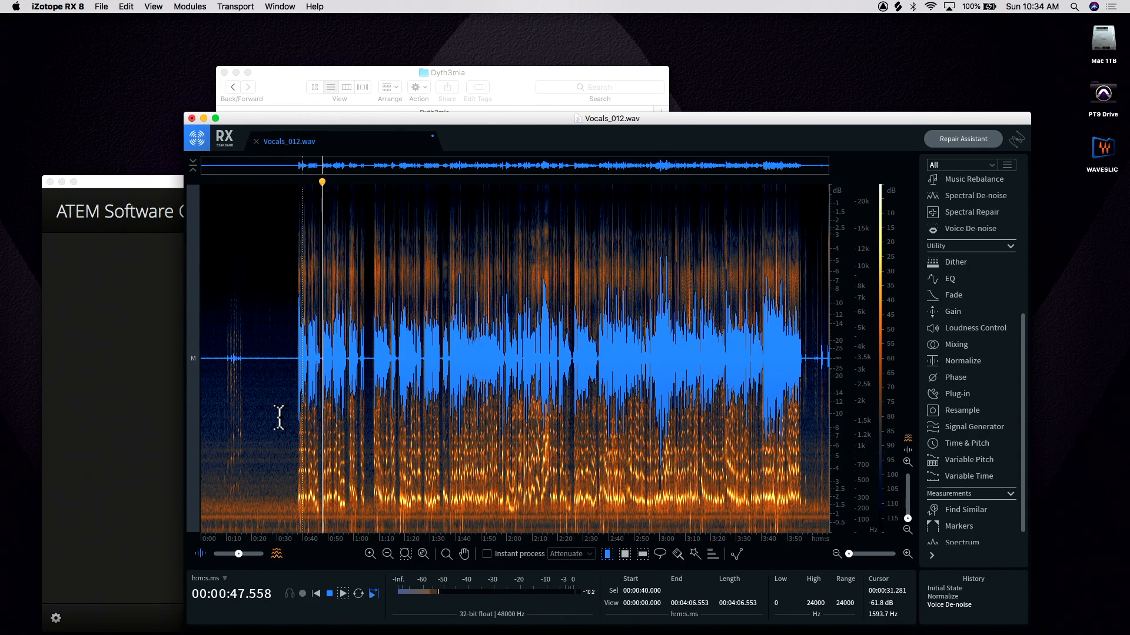
# Spot-check the denoised vocal by playing it from about 1:40 and 1:18.
pyautogui.click(354, 436)
pyautogui.press('space')
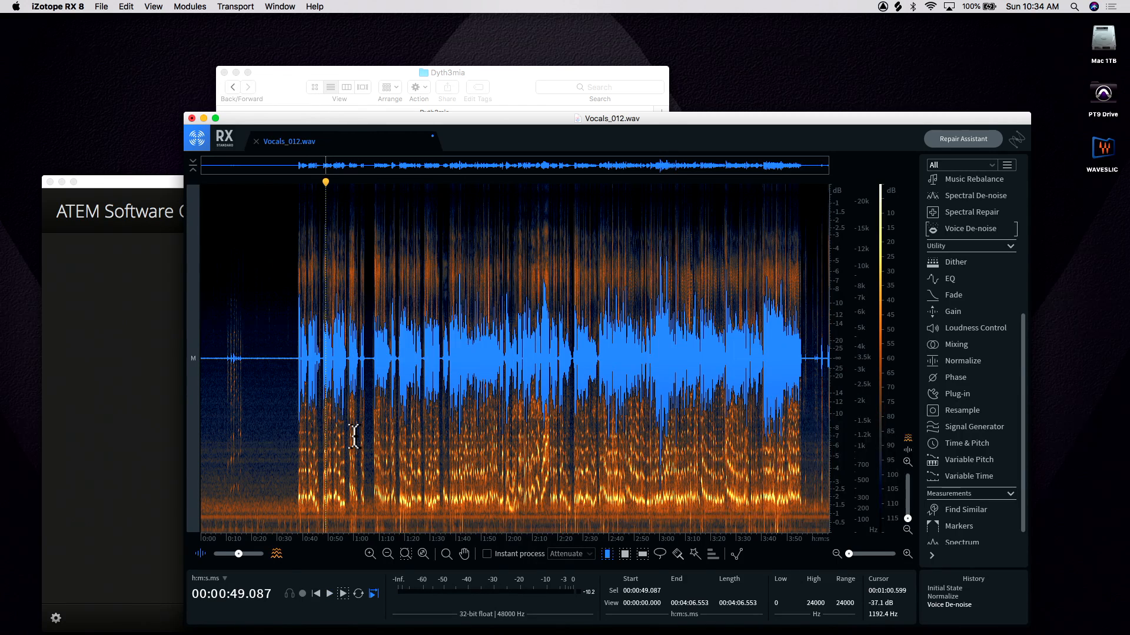
pyautogui.click(462, 517)
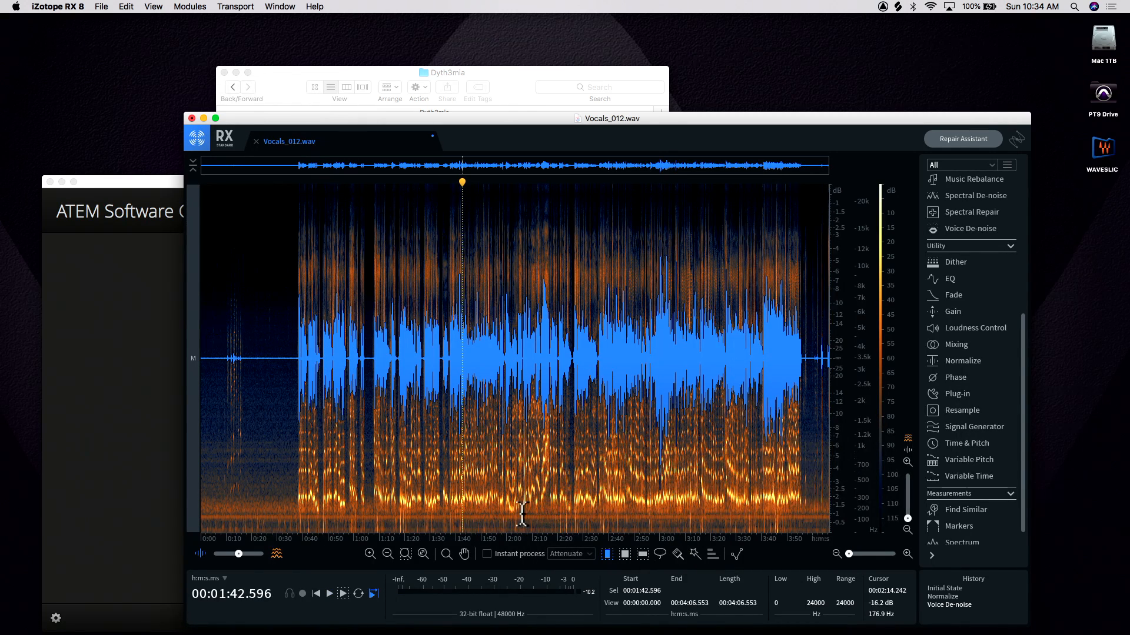
pyautogui.click(457, 509)
pyautogui.press('space')
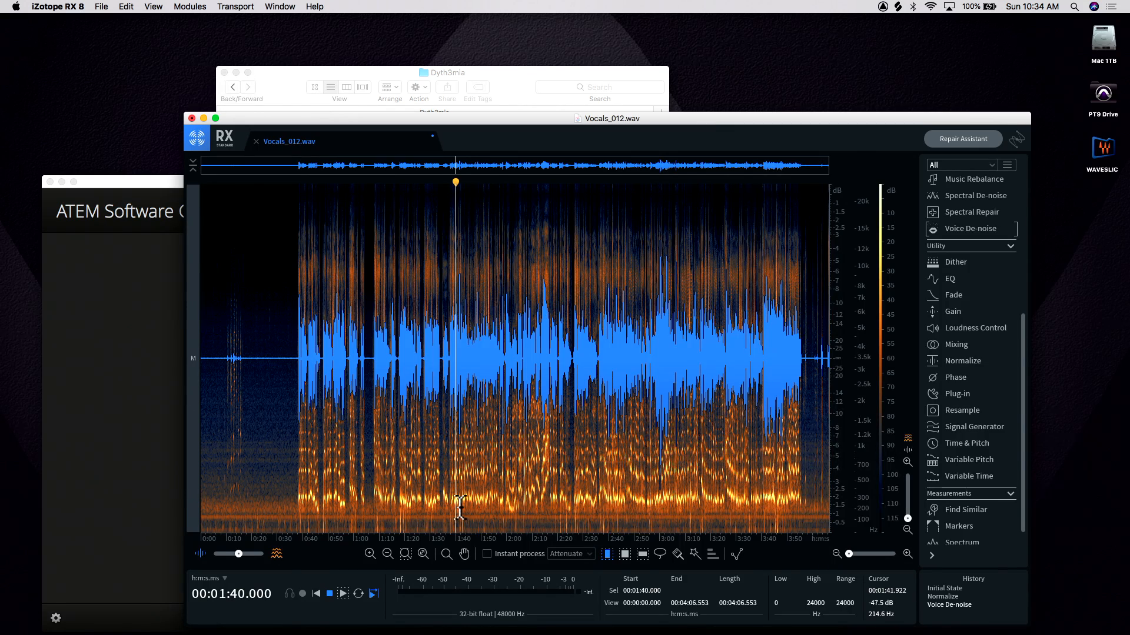
pyautogui.click(459, 508)
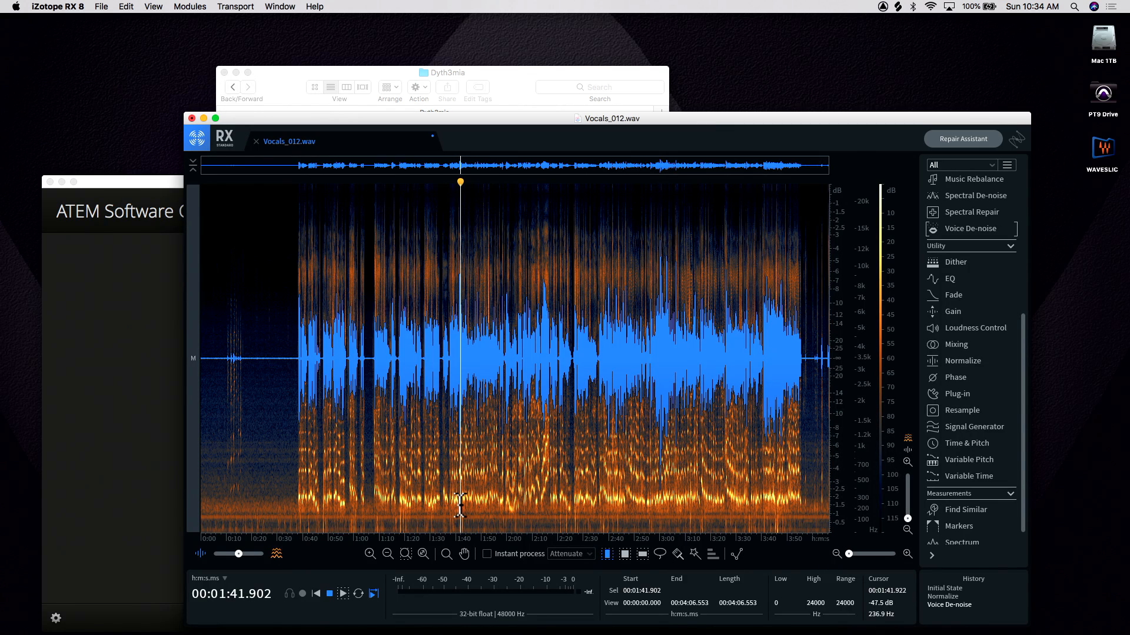
pyautogui.click(400, 510)
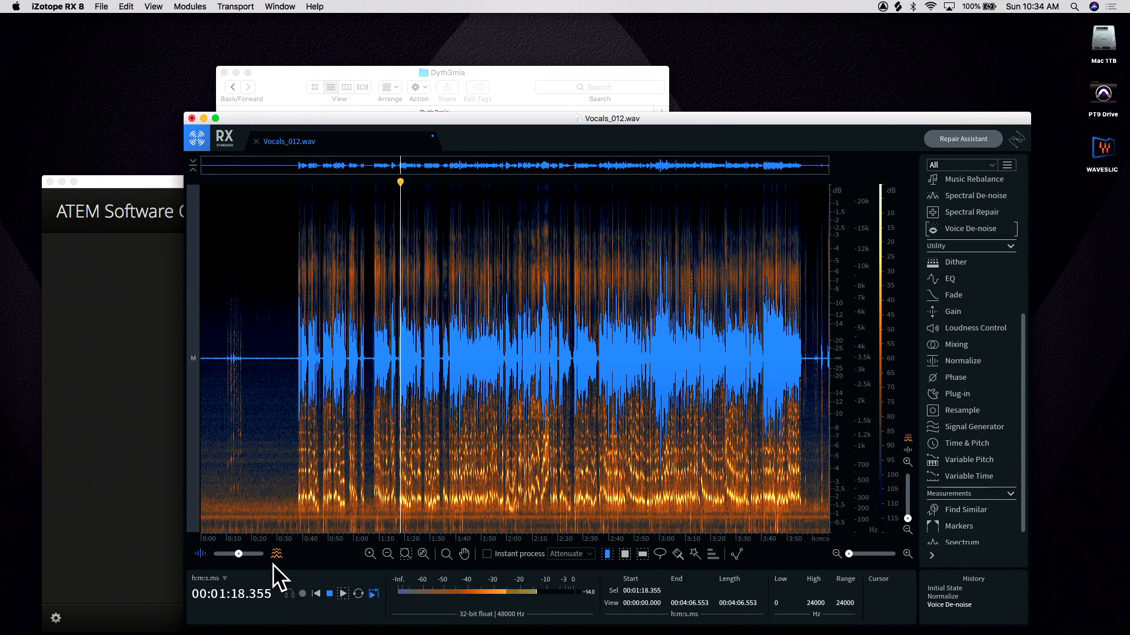
pyautogui.press('space')
# Show only the spectrogram, zoomed in, and play the passage from about 2:22.5 to 2:24.2.
pyautogui.moveTo(237, 554); pyautogui.dragTo(263, 553)
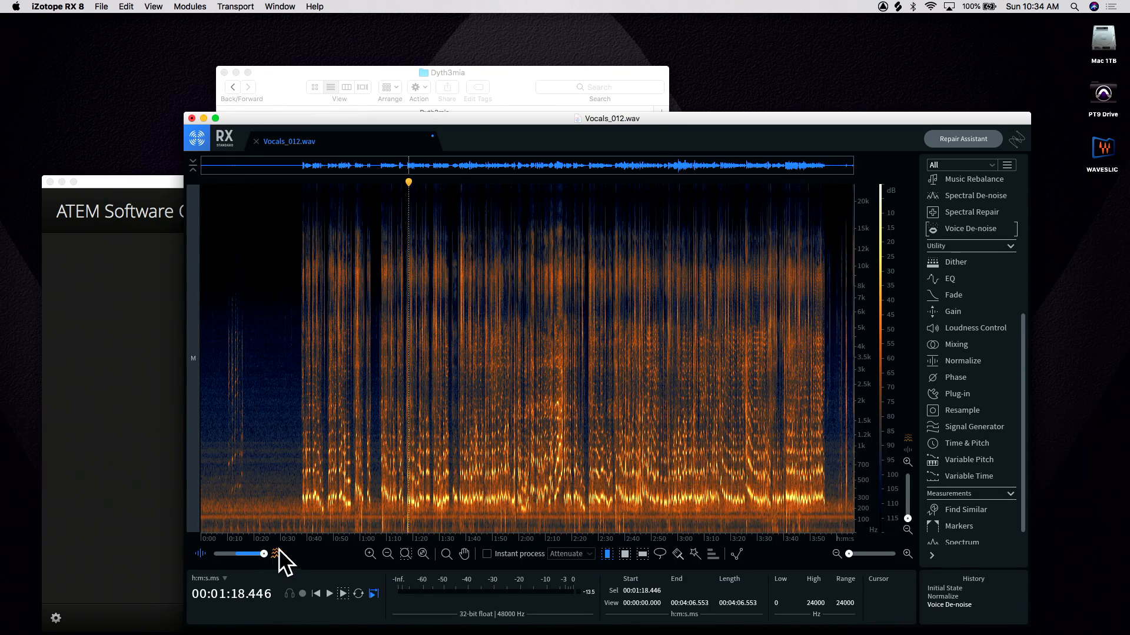
pyautogui.scroll(3, 579, 436)
pyautogui.moveTo(562, 517); pyautogui.dragTo(584, 507)
pyautogui.press('space')
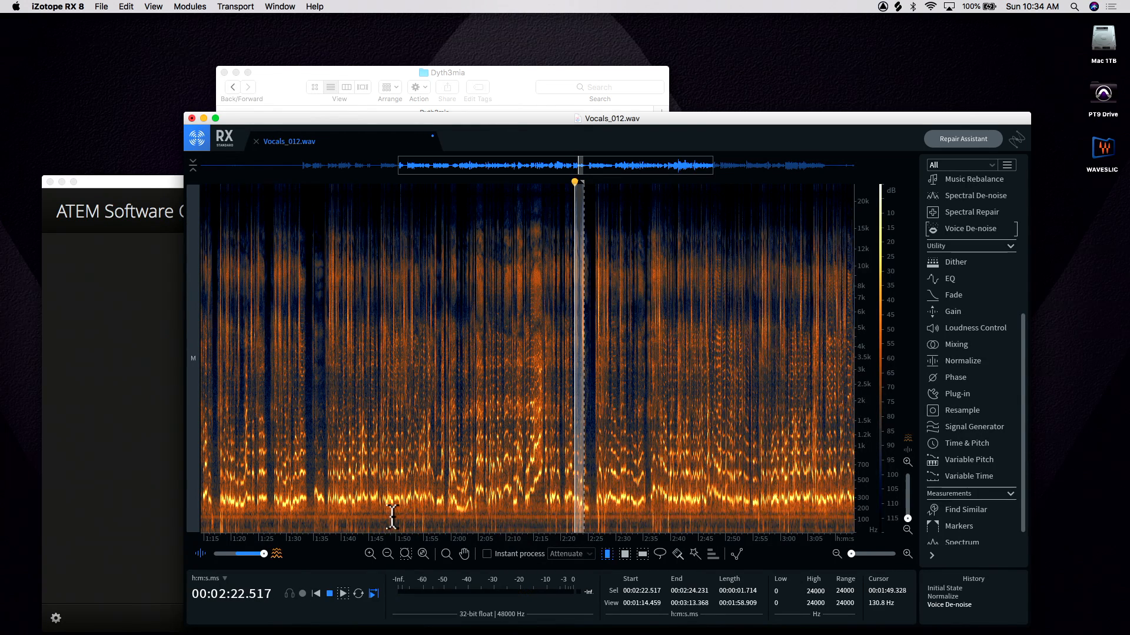
# Play the short passages from about 1:54.3 to 1:56.3 and from 1:17.7 to 1:19.2 in the spectrogram.
pyautogui.press('space')
pyautogui.moveTo(419, 517)
pyautogui.mouseDown()
pyautogui.moveTo(462, 513)
pyautogui.moveTo(430, 517)
pyautogui.mouseUp()
pyautogui.press('space')
pyautogui.press('space')
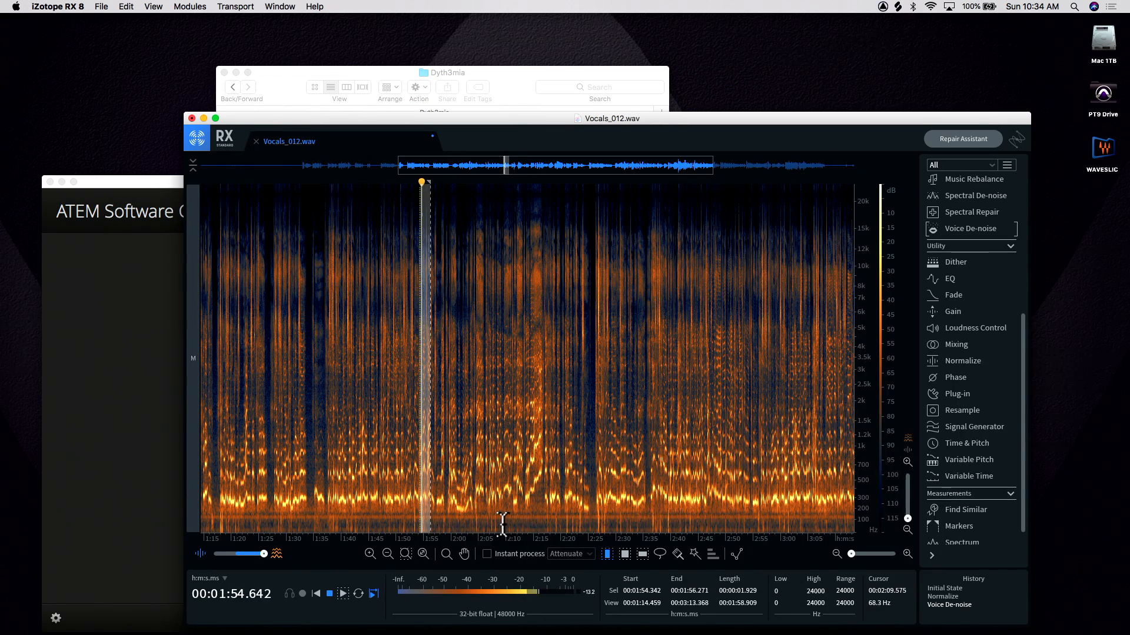
pyautogui.press('space')
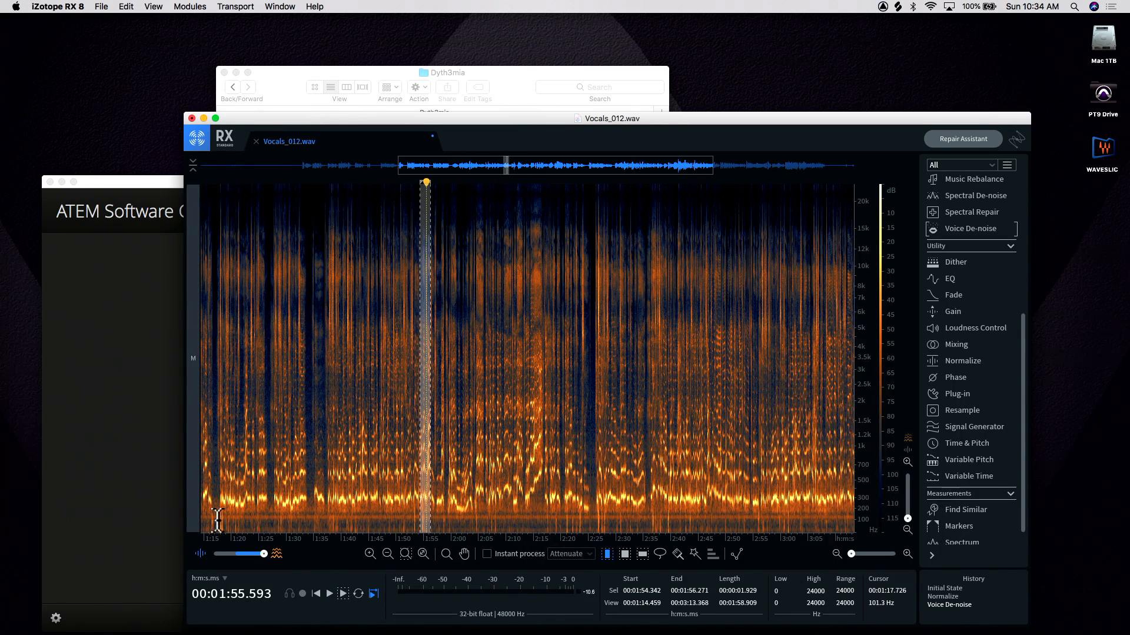
pyautogui.moveTo(217, 520); pyautogui.dragTo(226, 515)
pyautogui.press('space')
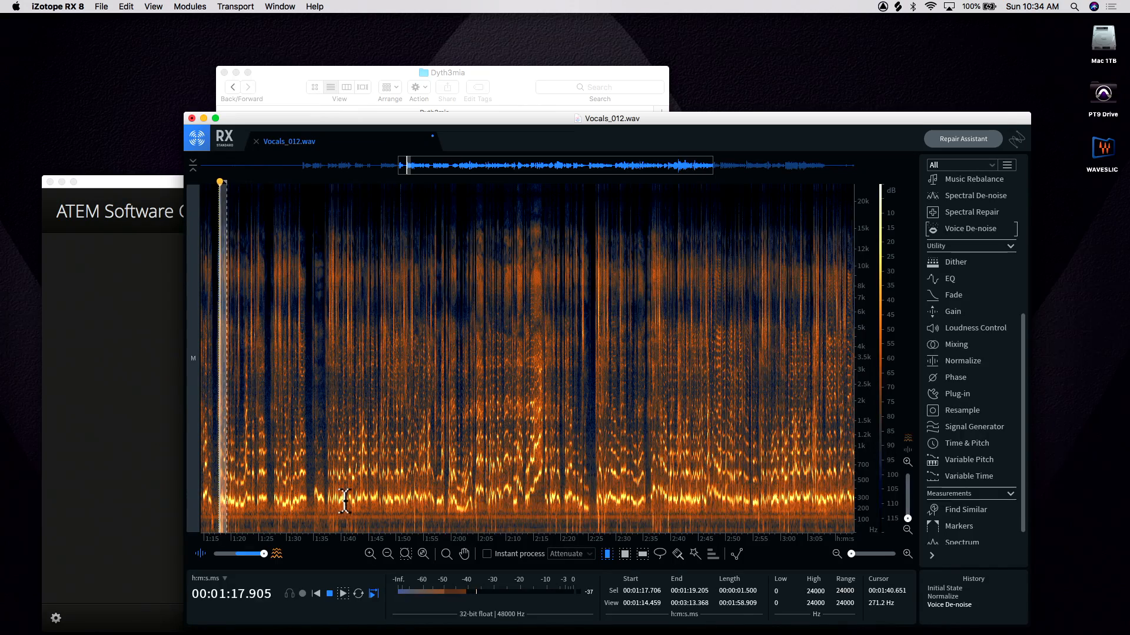
pyautogui.press('space')
# Restore the blended waveform and spectrogram view of the full recording and clear the selection.
pyautogui.moveTo(264, 553); pyautogui.dragTo(242, 554)
pyautogui.scroll(-5, 576, 453)
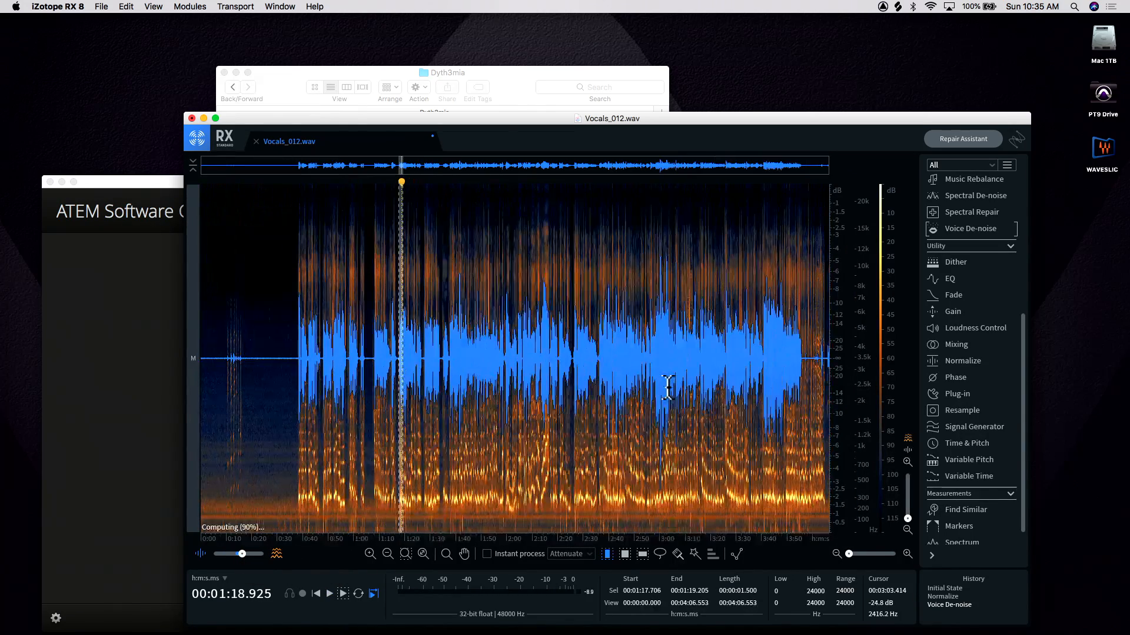
pyautogui.click(623, 459)
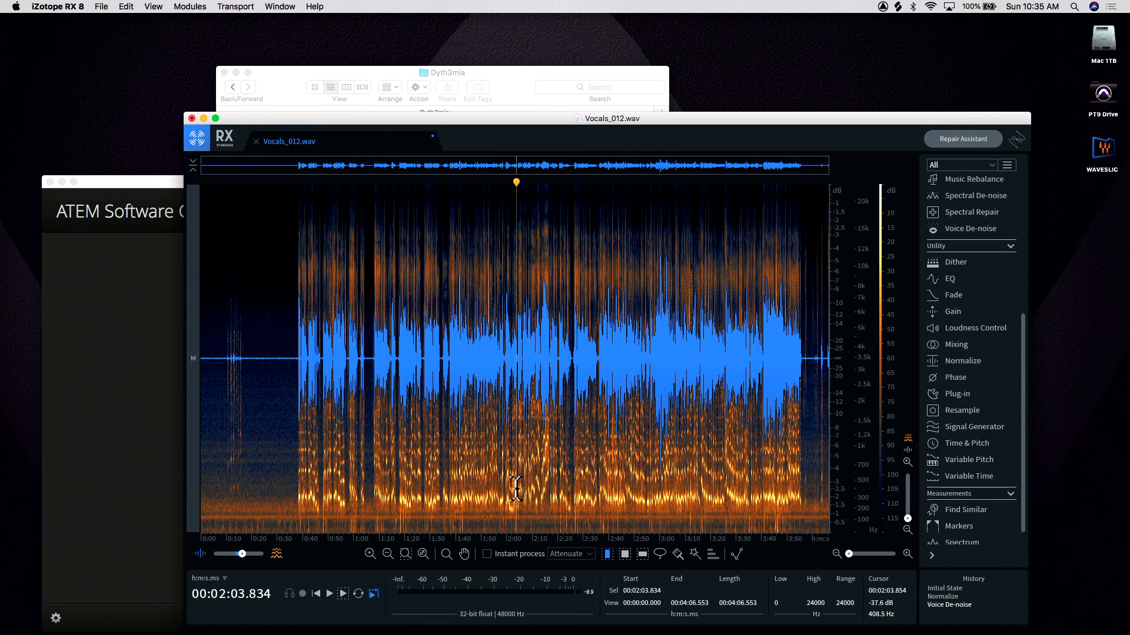
# Apply De-plosive with the Light Removal preset to the entire recording.
pyautogui.press('super+a')
pyautogui.scroll(5, 963, 210)
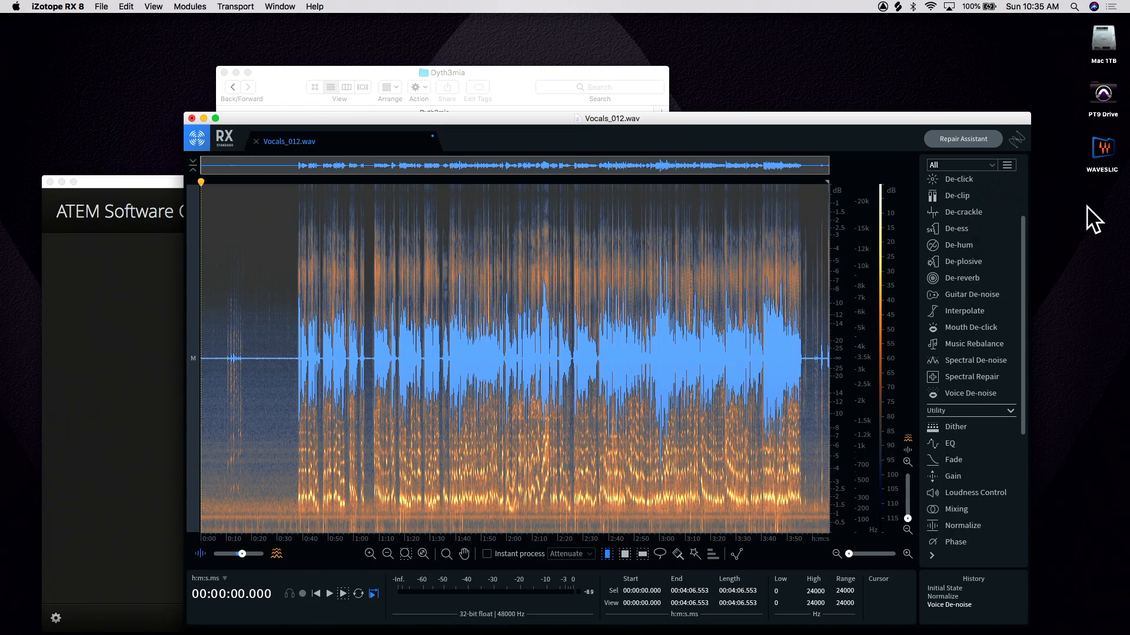
pyautogui.click(962, 261)
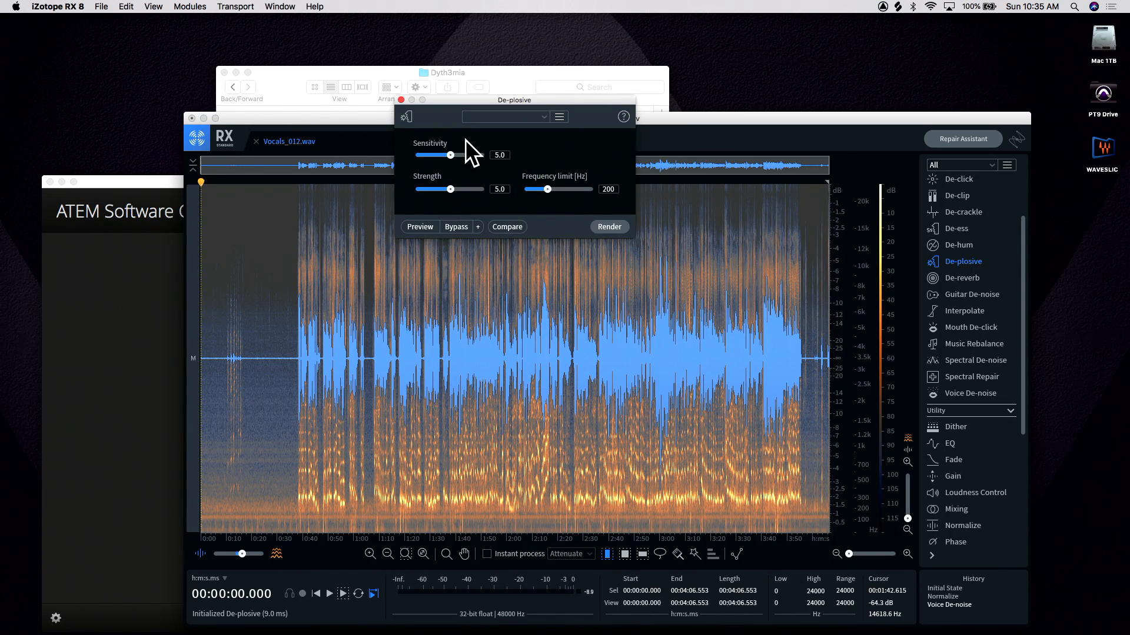
pyautogui.click(503, 119)
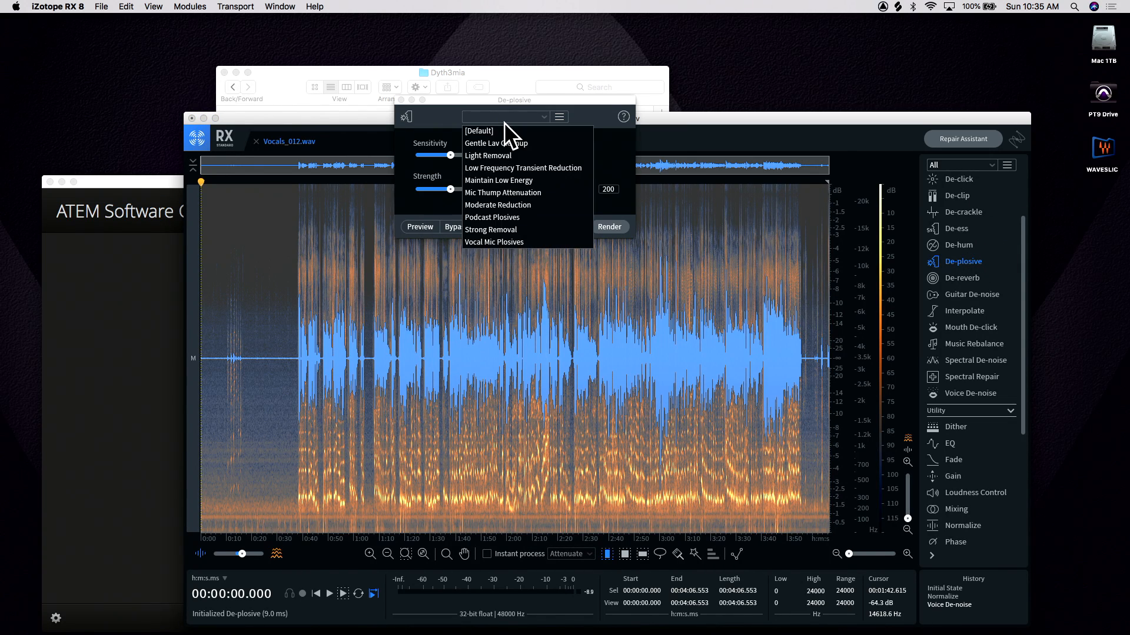
pyautogui.click(493, 155)
pyautogui.click(608, 227)
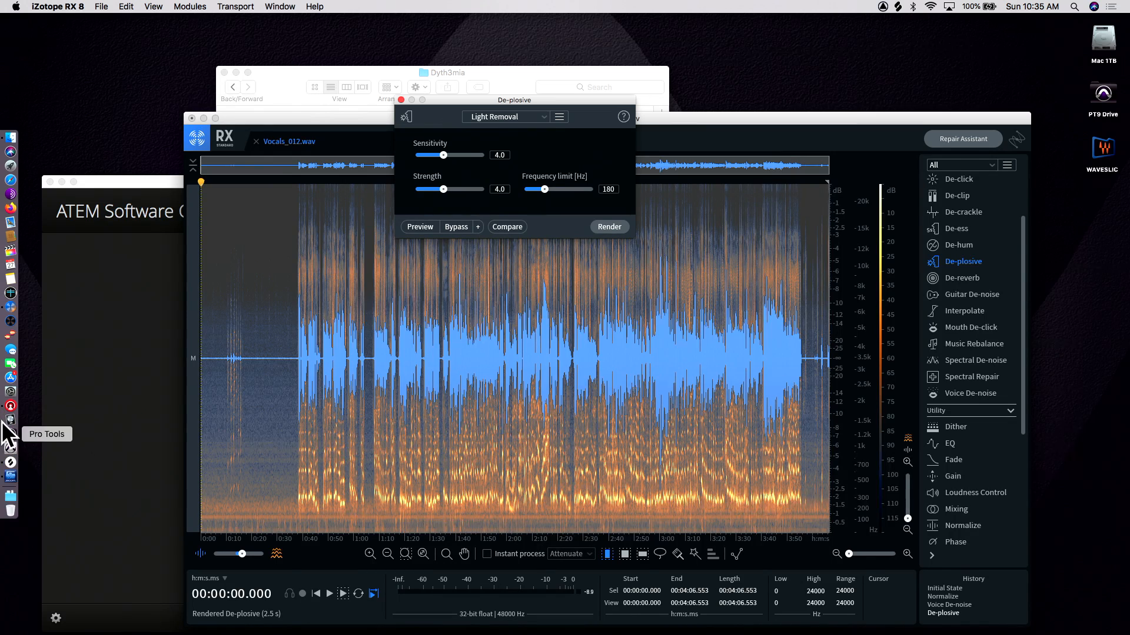
# Switch to ATEM Software Control to look at the Mic 2 audio level, and close its window.
pyautogui.click(10, 412)
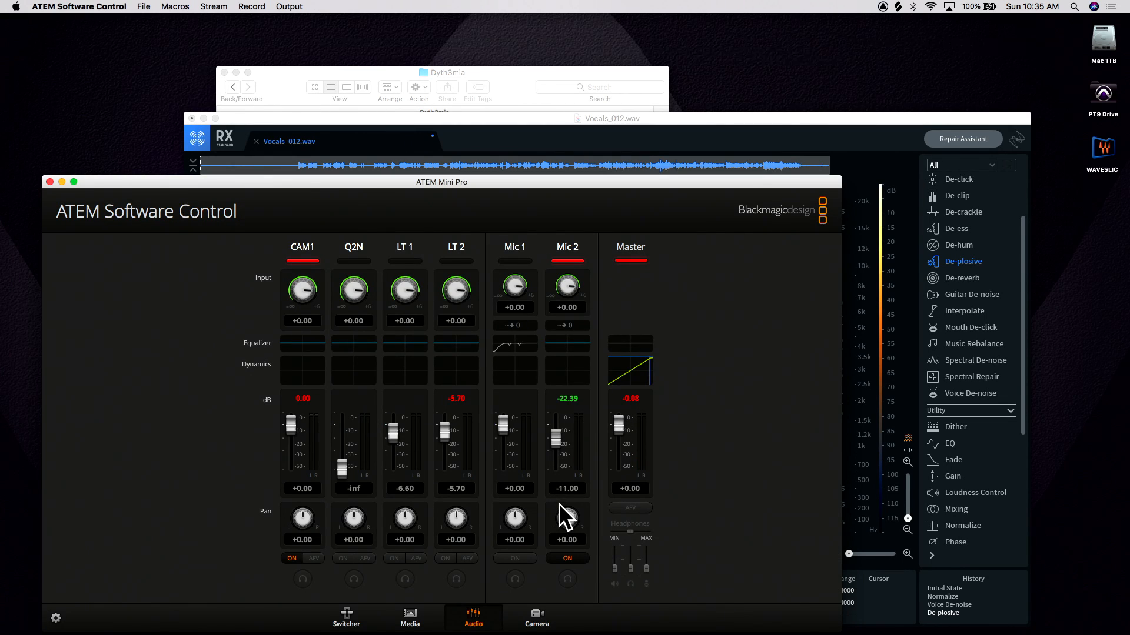
pyautogui.click(564, 489)
pyautogui.click(50, 182)
# Return to iZotope RX and play the de-plosived vocal from about 1:34 and 2:40.
pyautogui.click(432, 277)
pyautogui.click(440, 312)
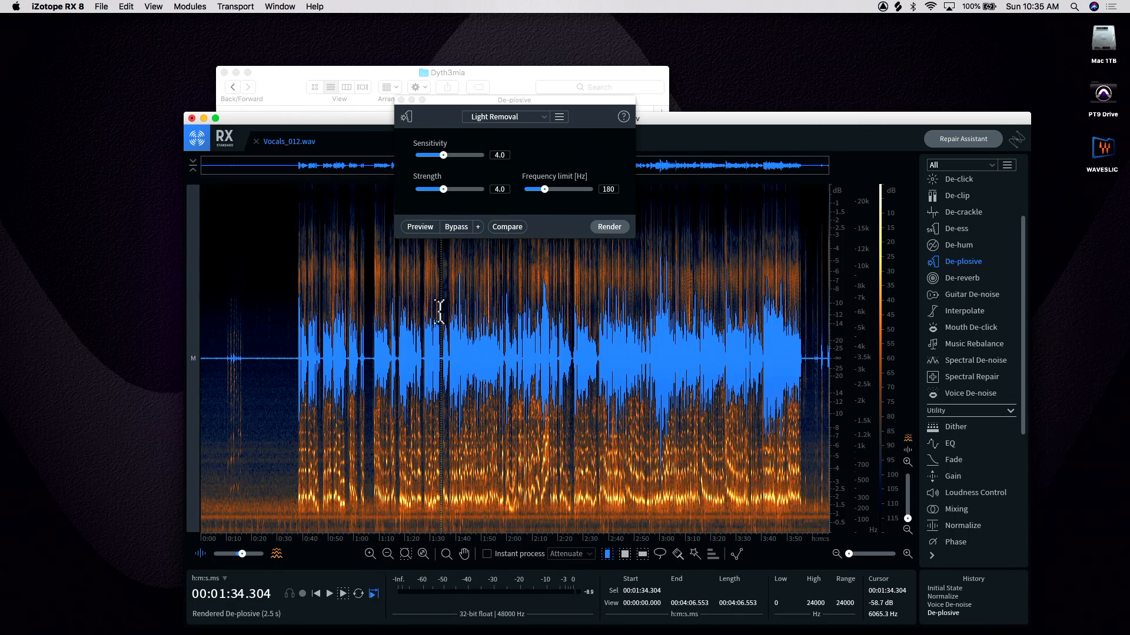
pyautogui.press('space')
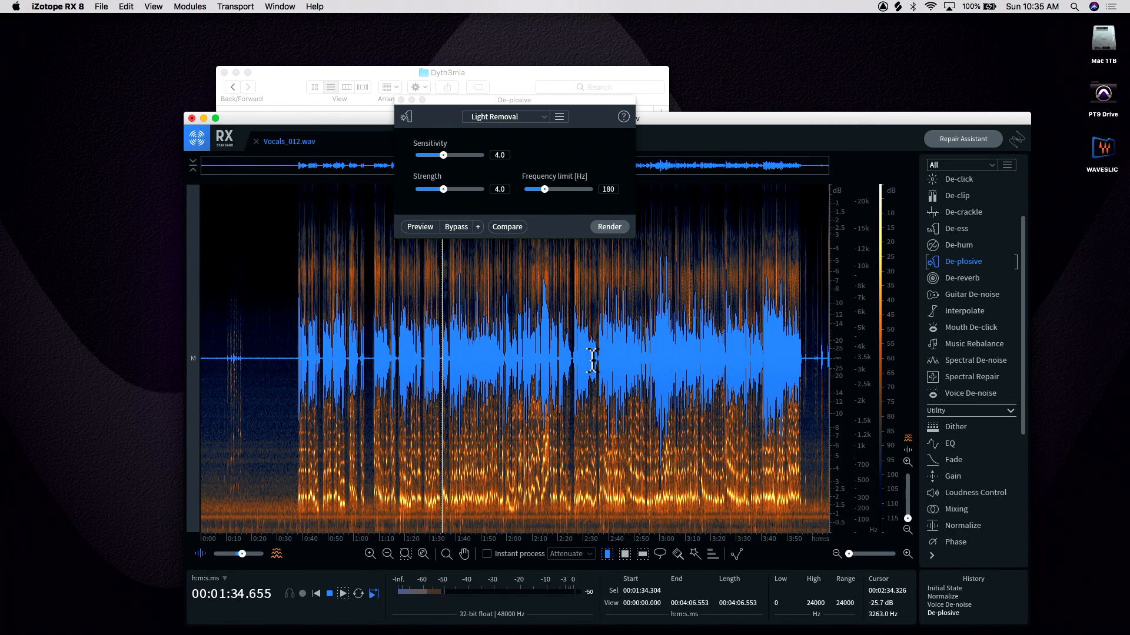
pyautogui.click(607, 353)
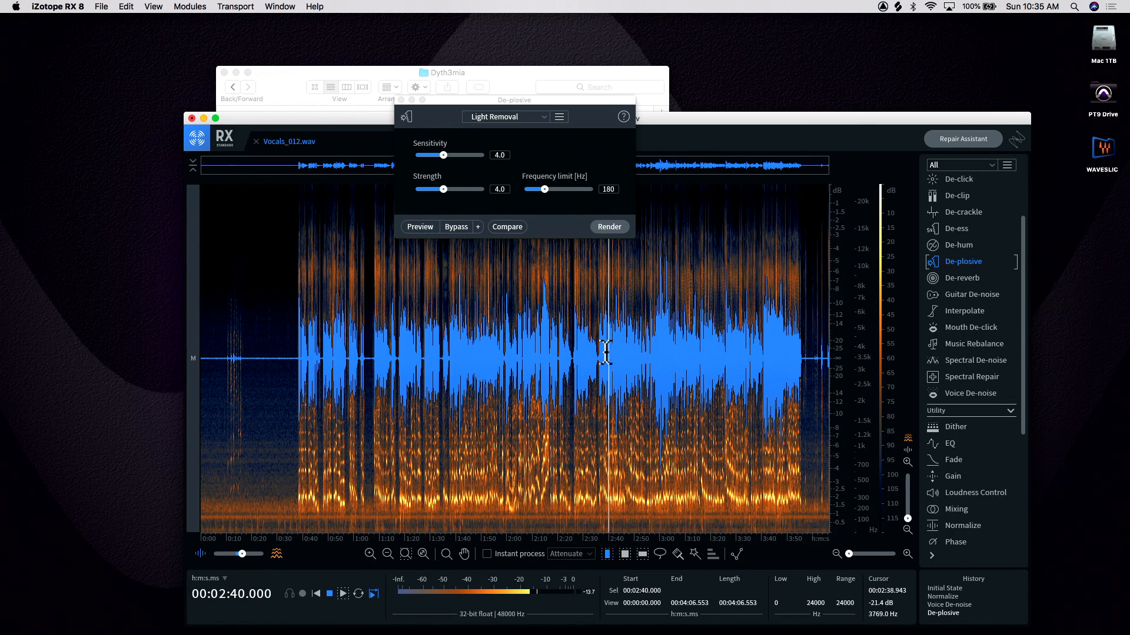
pyautogui.press('space')
# Zoom in on the vocal near 2:55 and play it from about 2:55, 3:00 and 2:26.
pyautogui.click(648, 516)
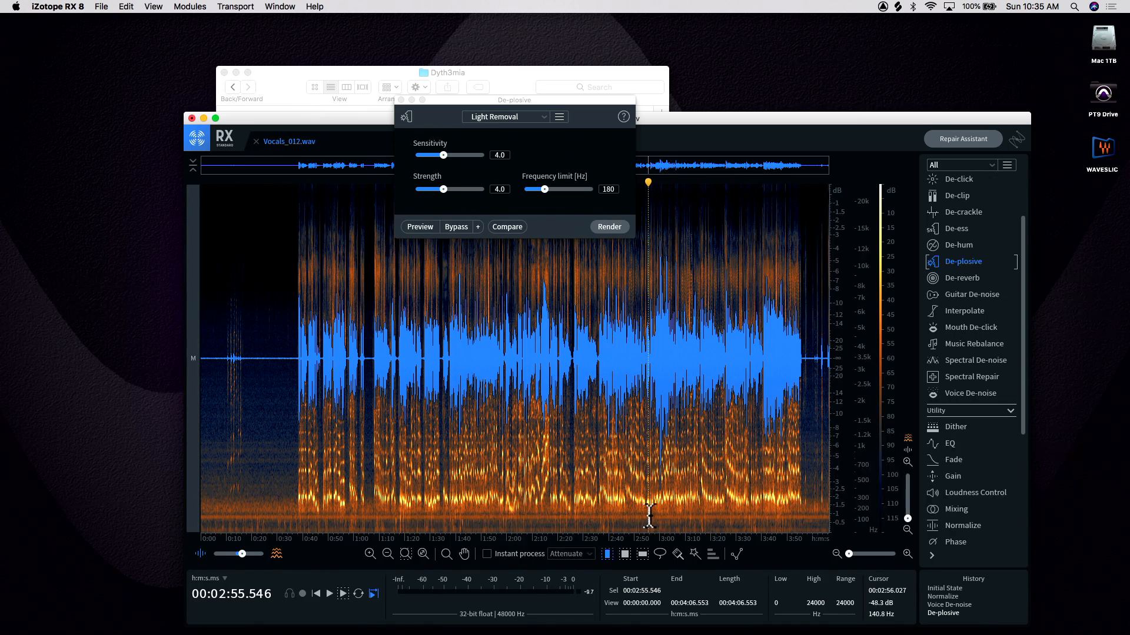
pyautogui.scroll(3, 694, 506)
pyautogui.press('space')
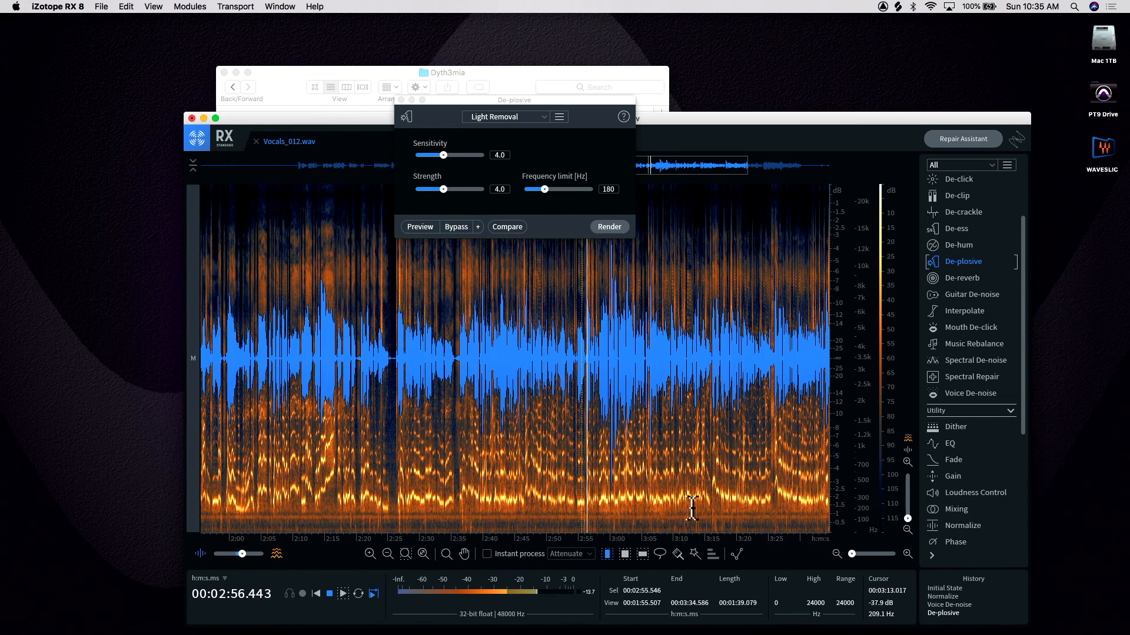
pyautogui.click(610, 516)
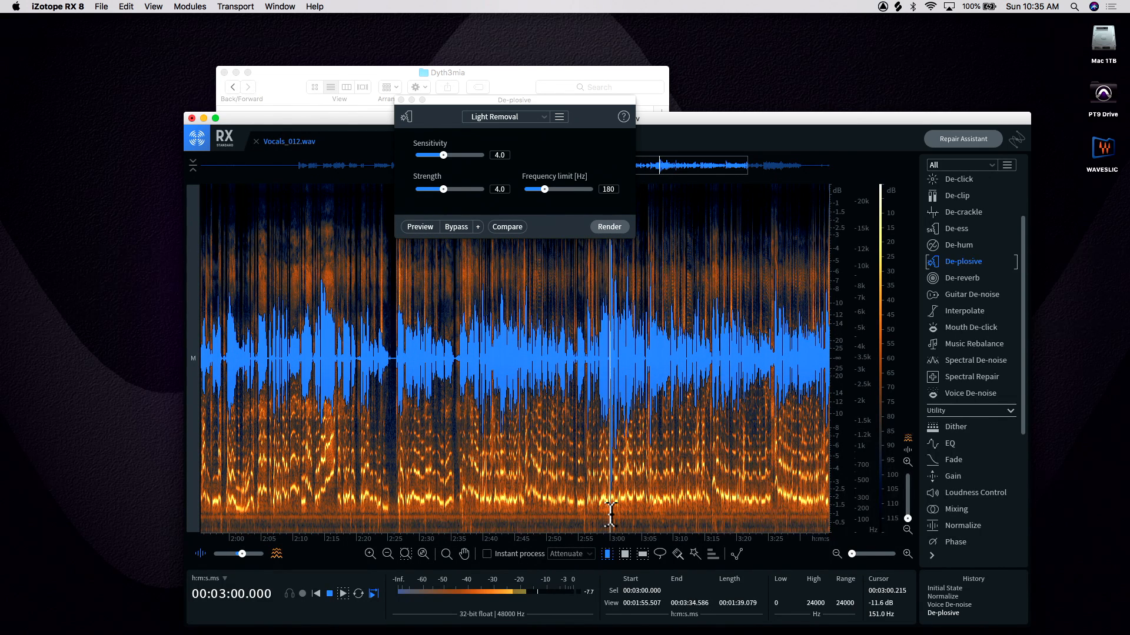
pyautogui.click(393, 516)
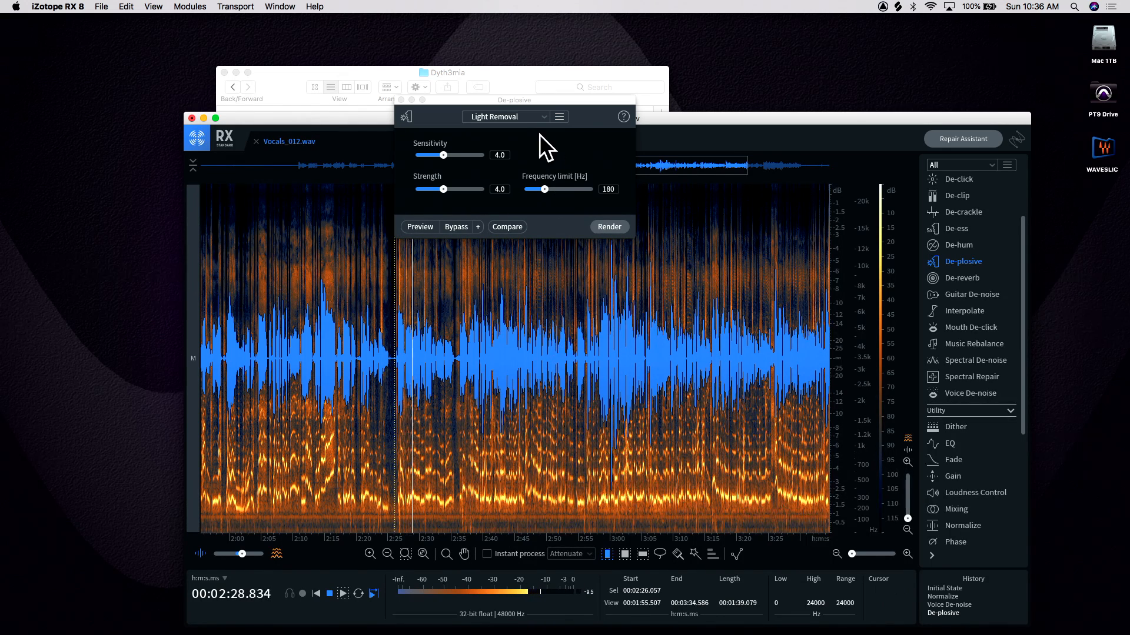
# Close the De-plosive module and play the full-view recording from about 1:17.
pyautogui.click(400, 100)
pyautogui.scroll(-5, 543, 490)
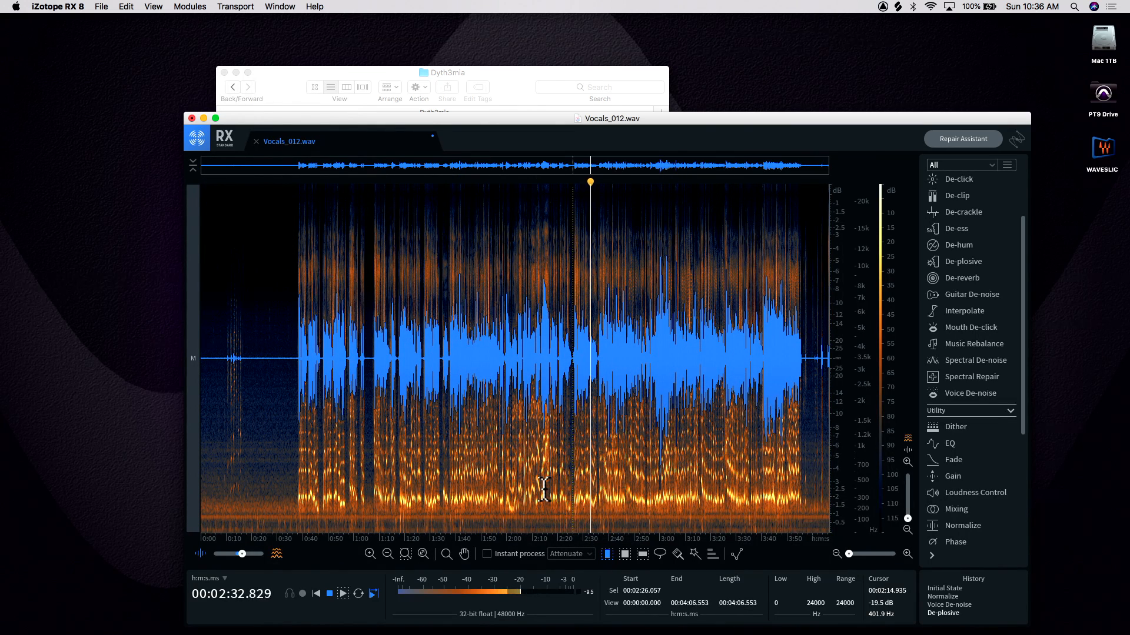
pyautogui.click(399, 507)
pyautogui.press('space')
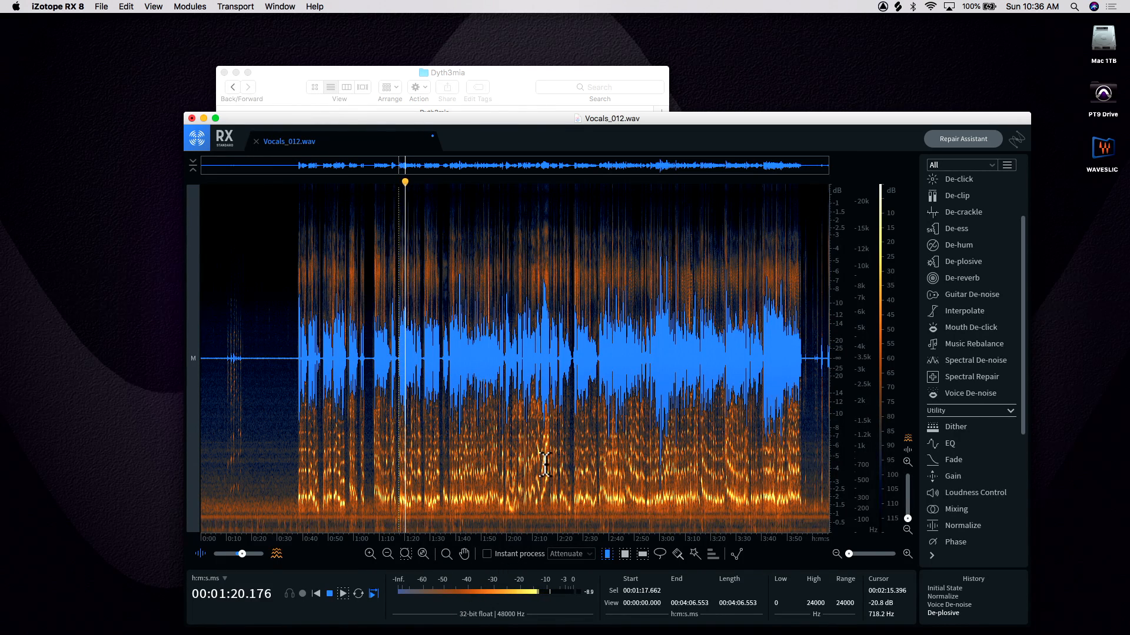
# Select the entire vocal recording.
pyautogui.press('super+a')
pyautogui.click(732, 459)
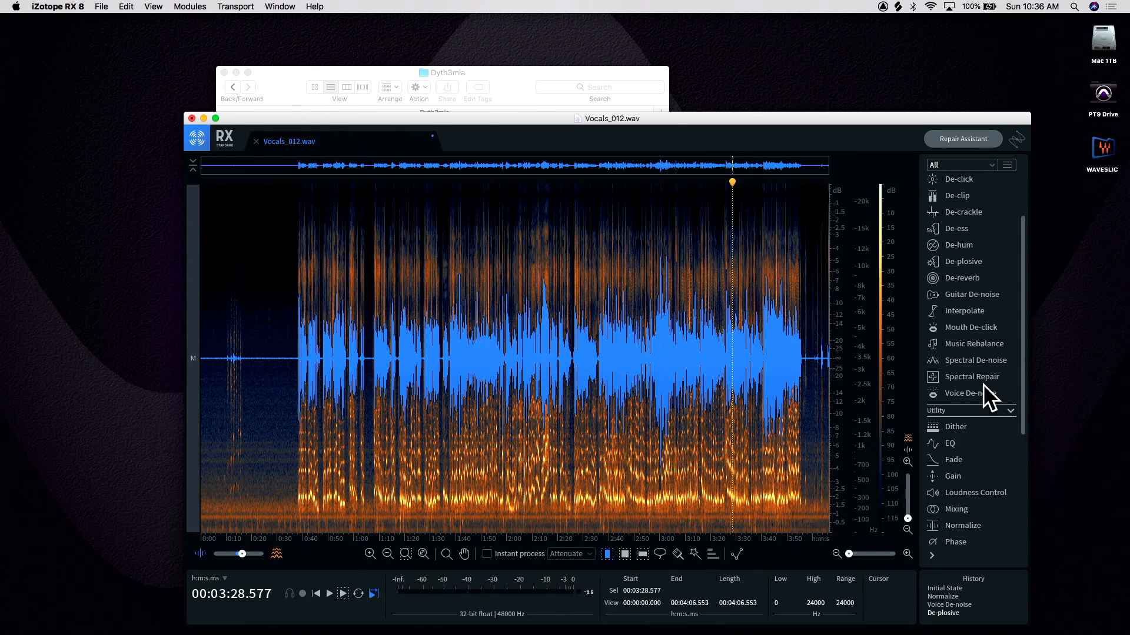
pyautogui.click(683, 499)
pyautogui.press('super+a')
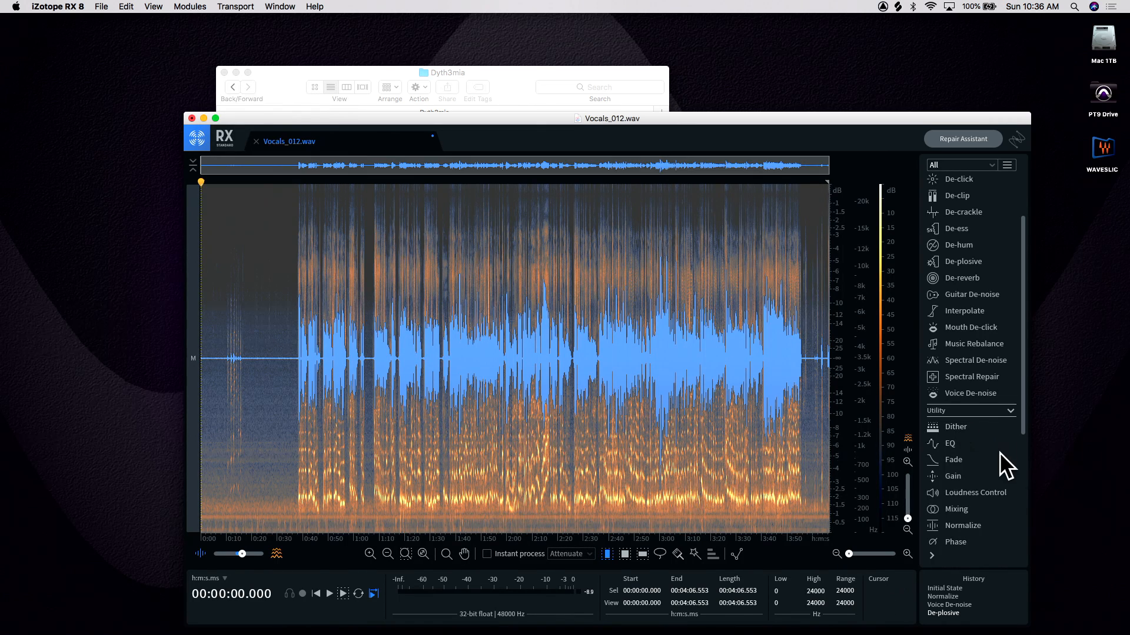
# Zoom in on the middle of the vocal recording and play it from about 1:40.
pyautogui.scroll(3, 527, 498)
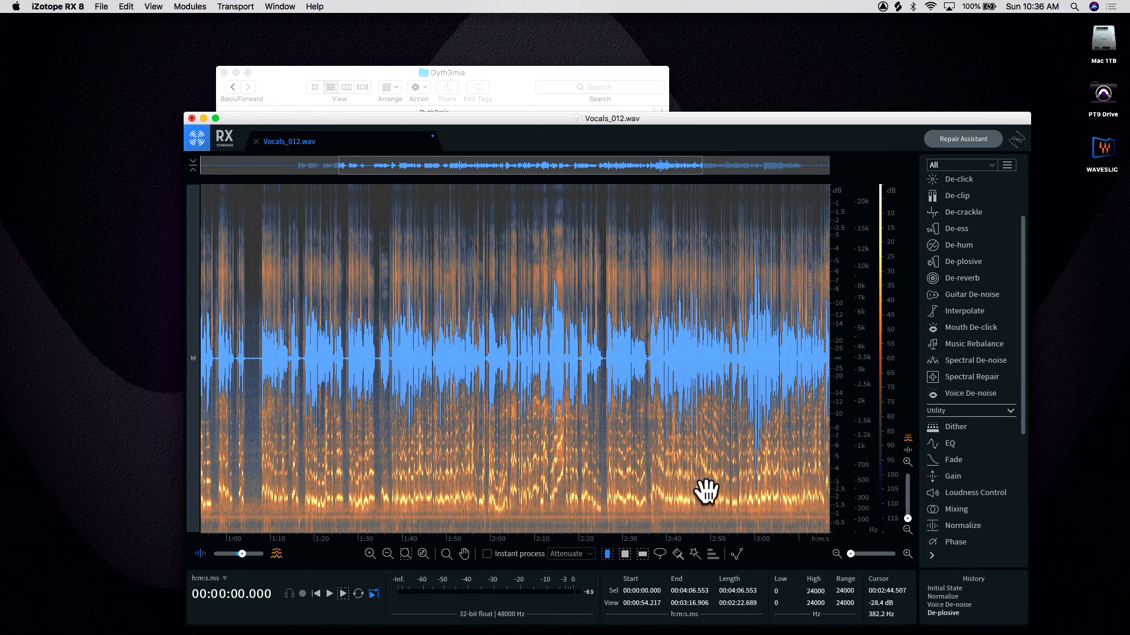
pyautogui.click(402, 491)
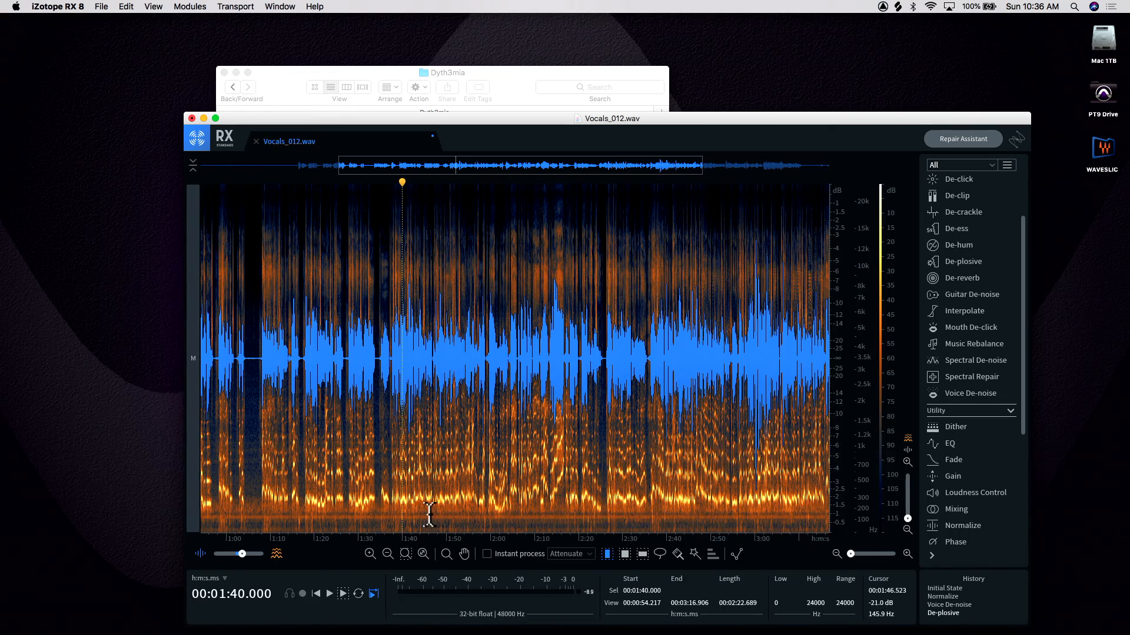
pyautogui.press('space')
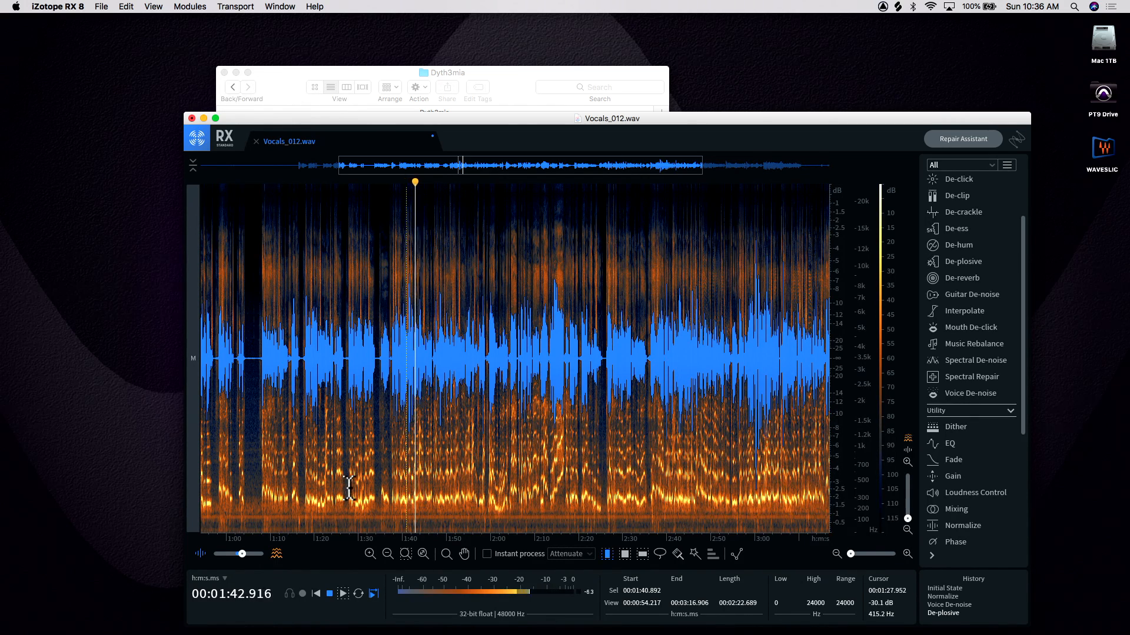
pyautogui.click(412, 509)
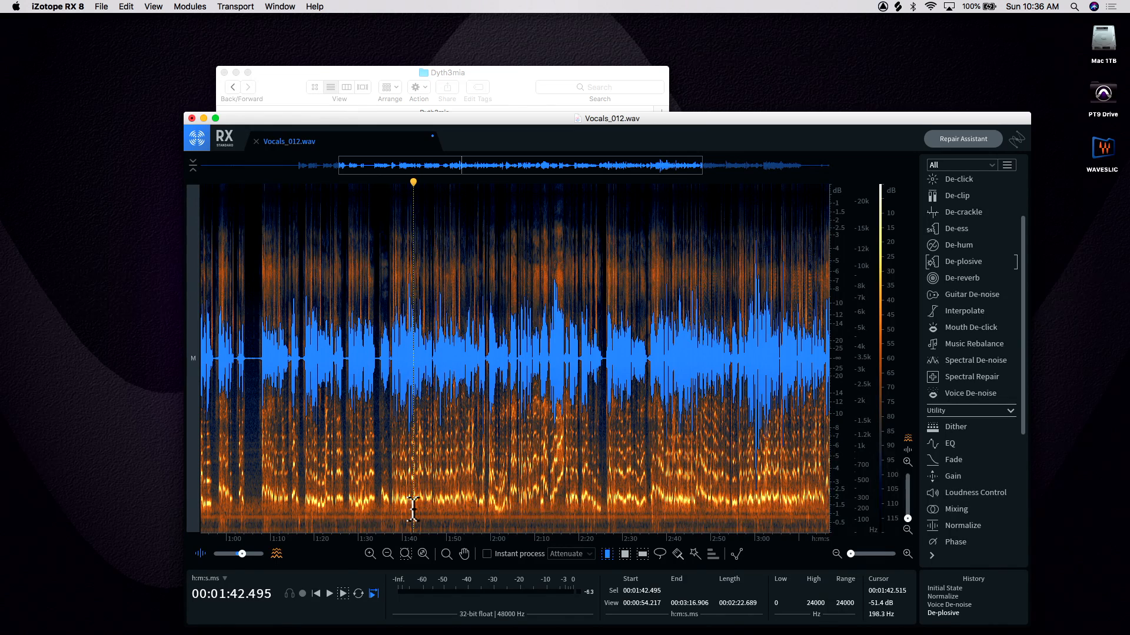
# Try rendering De-plosive with the Light Removal preset on the short passage from about 1:42.4 to 1:43.0.
pyautogui.moveTo(411, 510); pyautogui.dragTo(416, 510)
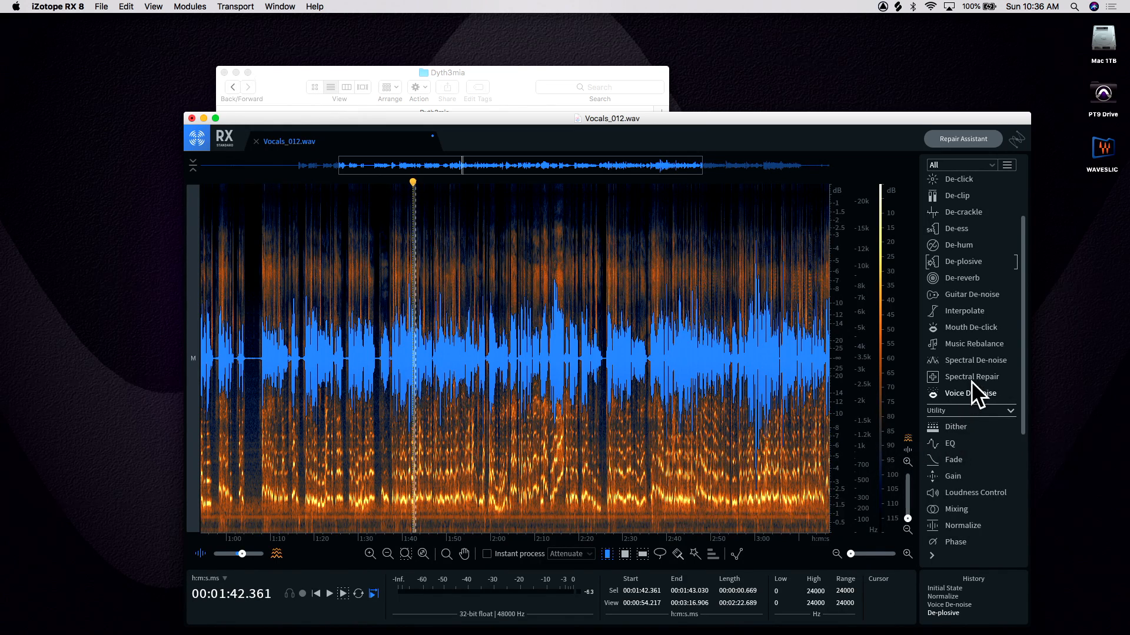
pyautogui.click(961, 260)
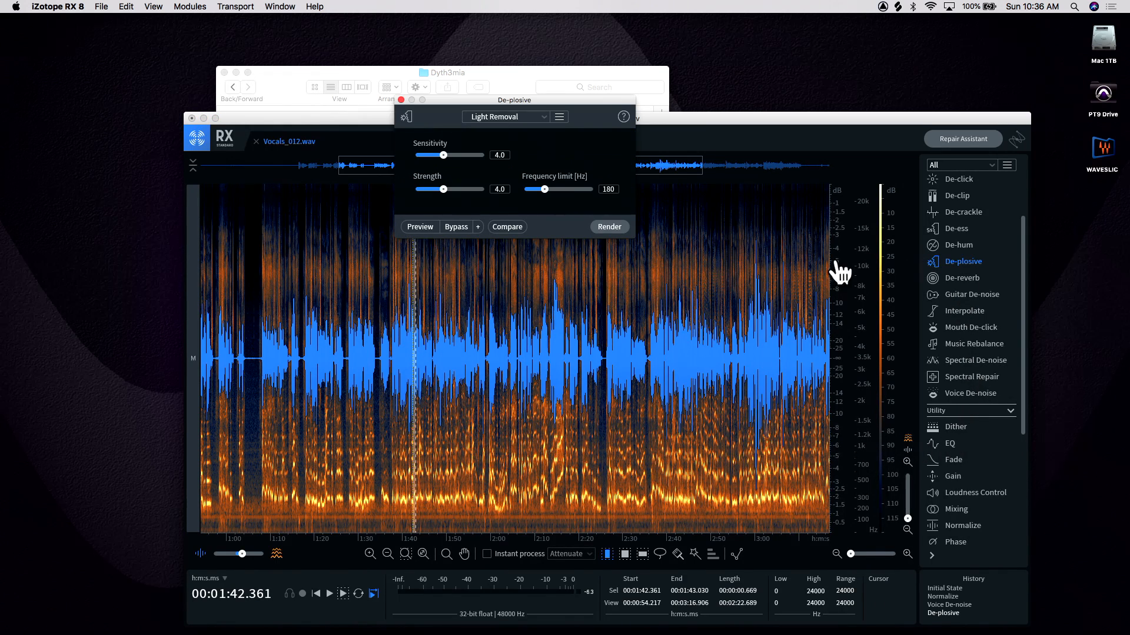
pyautogui.click(609, 227)
pyautogui.click(561, 450)
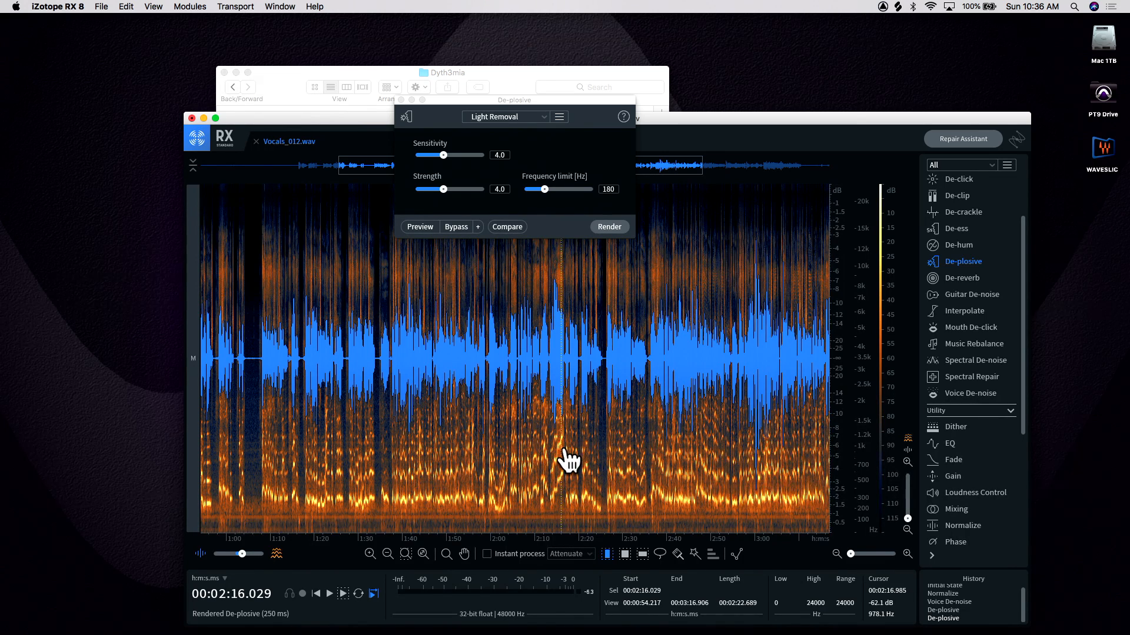
# Undo the last De-plosive render and revert the recording to its Voice De-noise history state.
pyautogui.press('super+z')
pyautogui.click(713, 438)
pyautogui.scroll(-5, 713, 424)
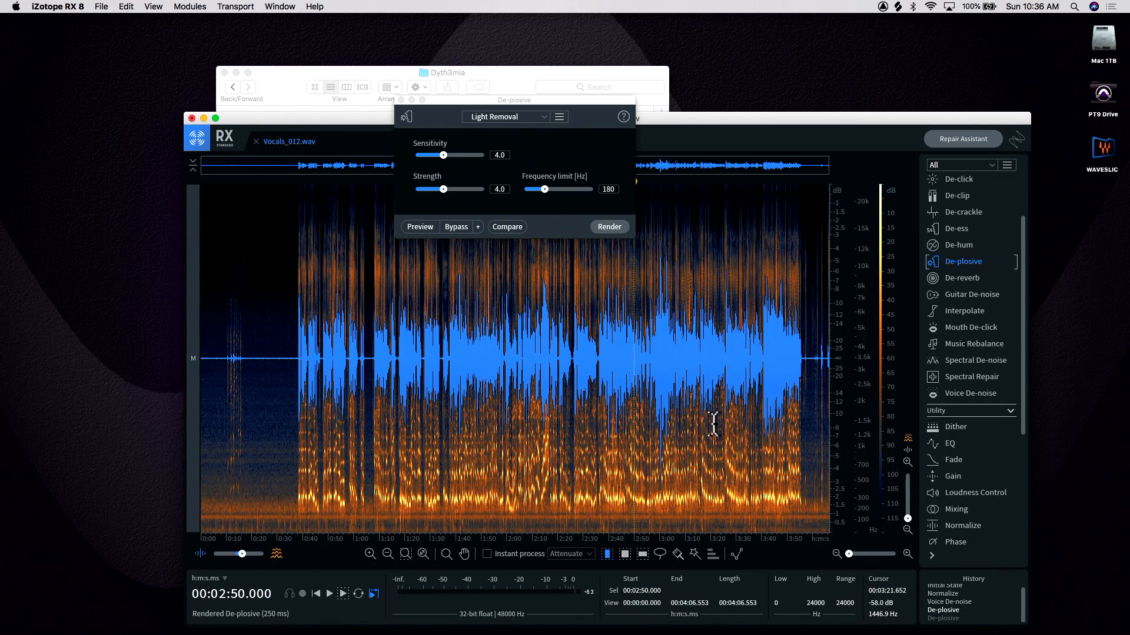
pyautogui.click(955, 602)
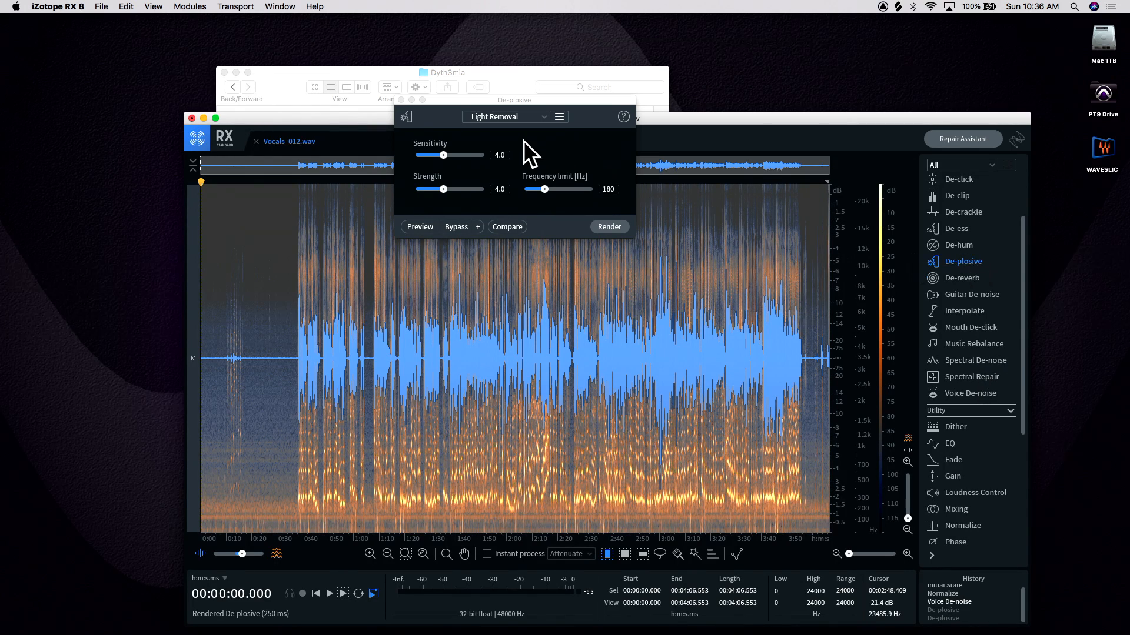
# Load the [Default] De-plosive preset and render it on the entire vocal recording.
pyautogui.click(507, 118)
pyautogui.click(500, 129)
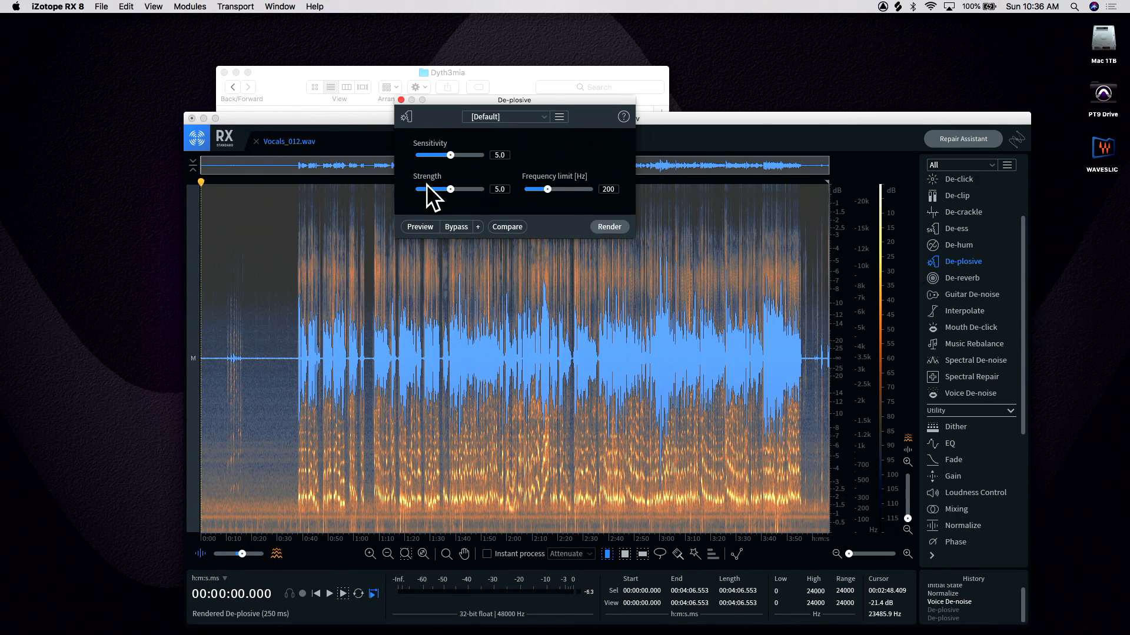
pyautogui.click(607, 430)
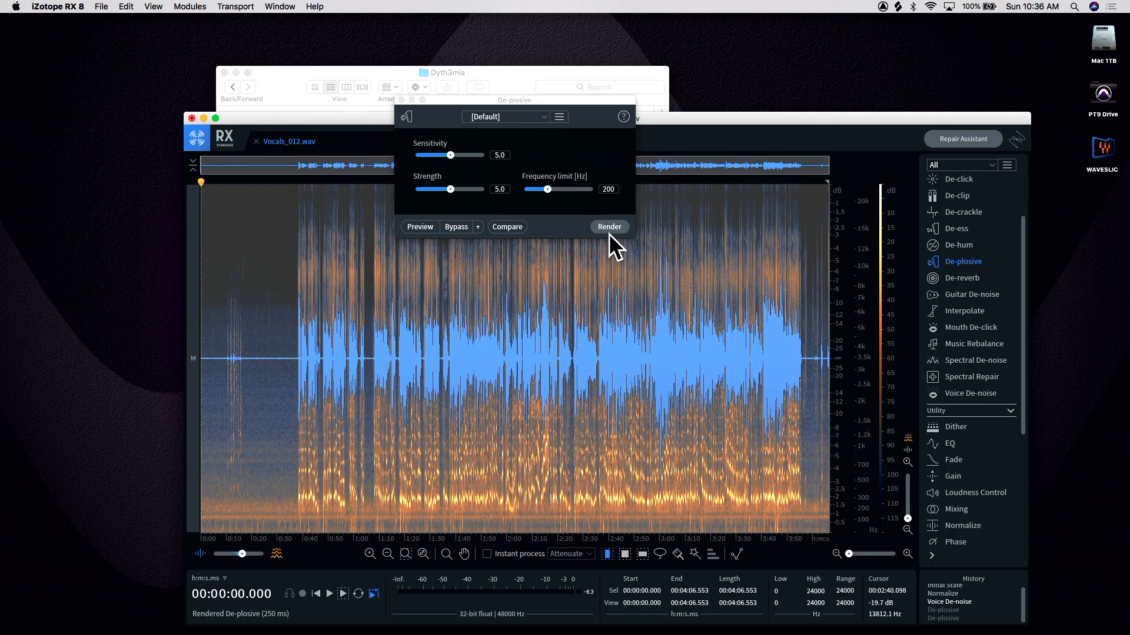
pyautogui.click(608, 229)
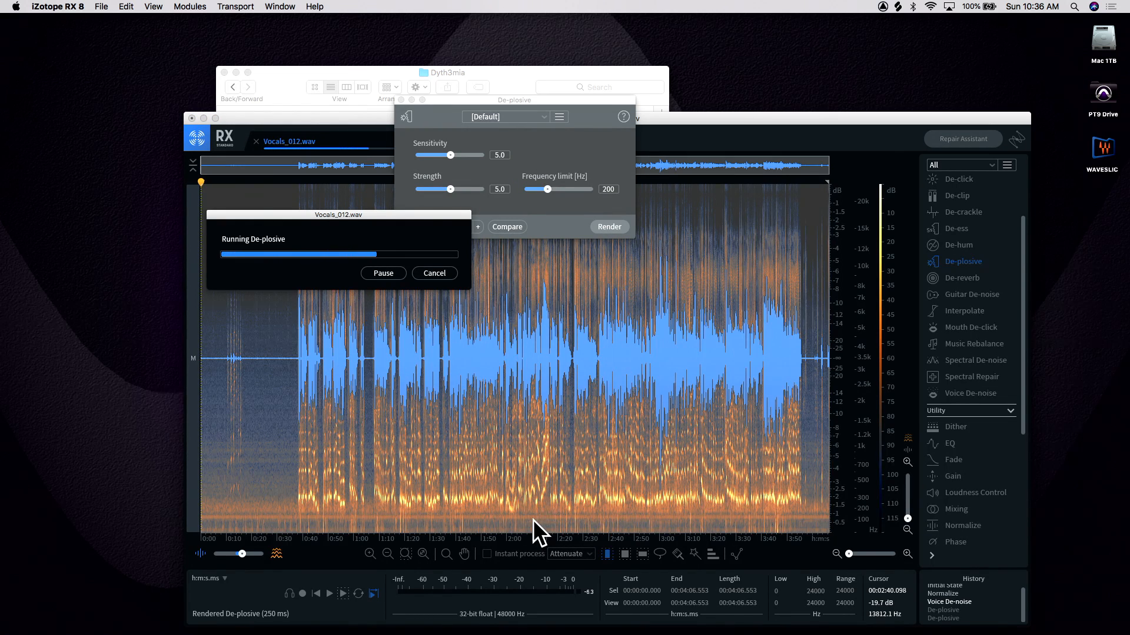
# Play the de-plosived vocal from about 1:36 and from about 2:53.
pyautogui.click(445, 511)
pyautogui.press('space')
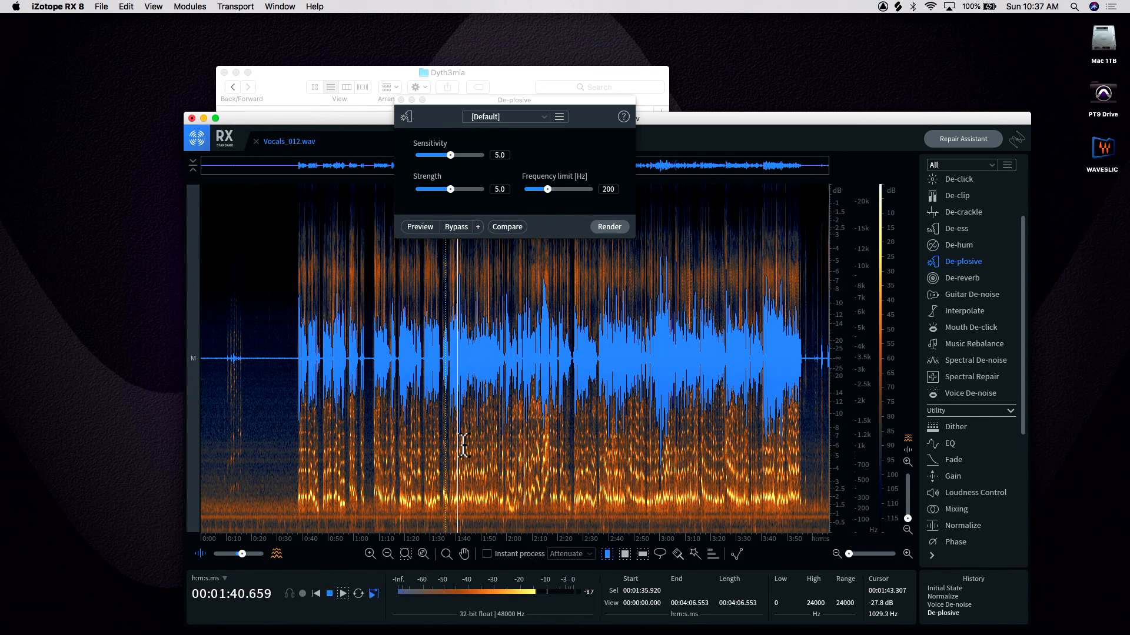
pyautogui.press('space')
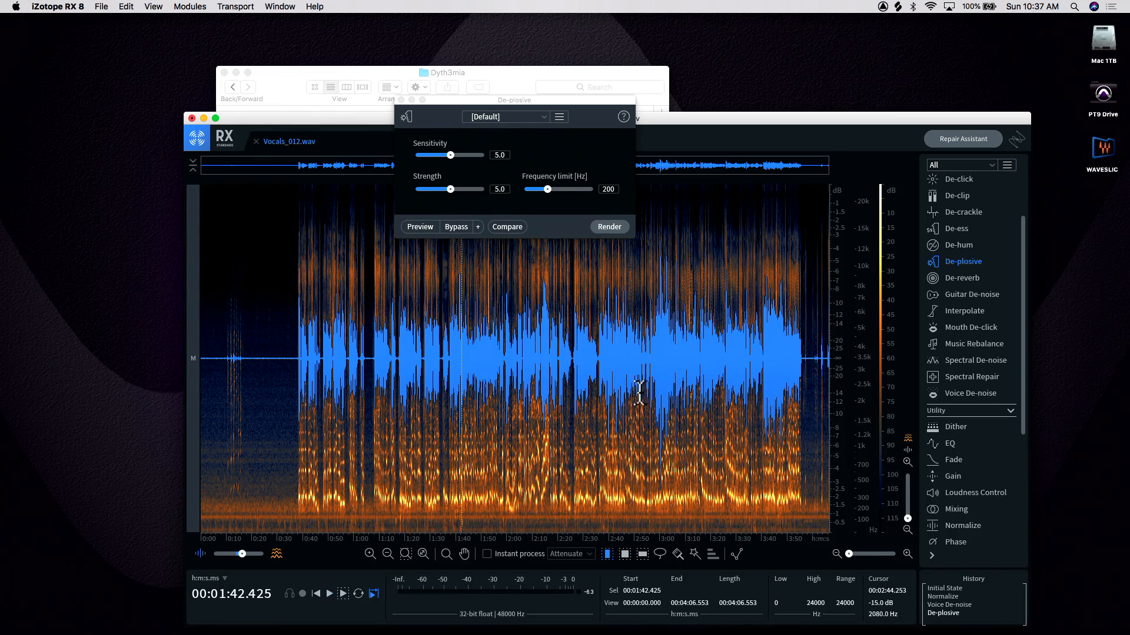
pyautogui.click(641, 391)
pyautogui.press('space')
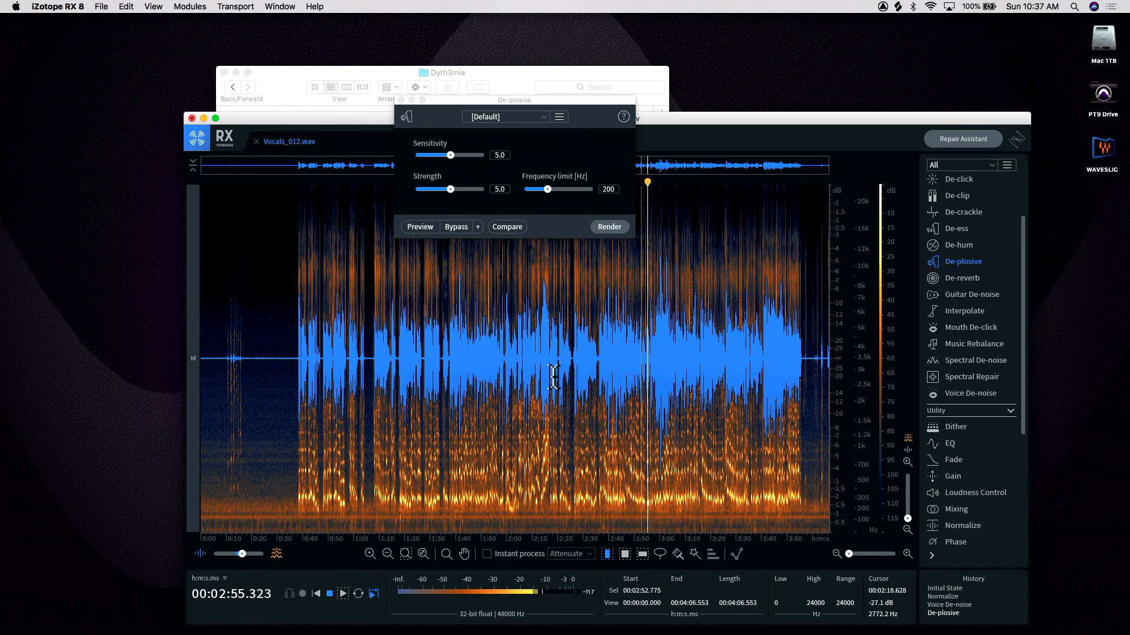
pyautogui.press('space')
# Close the De-plosive module and select the entire vocal recording.
pyautogui.click(400, 99)
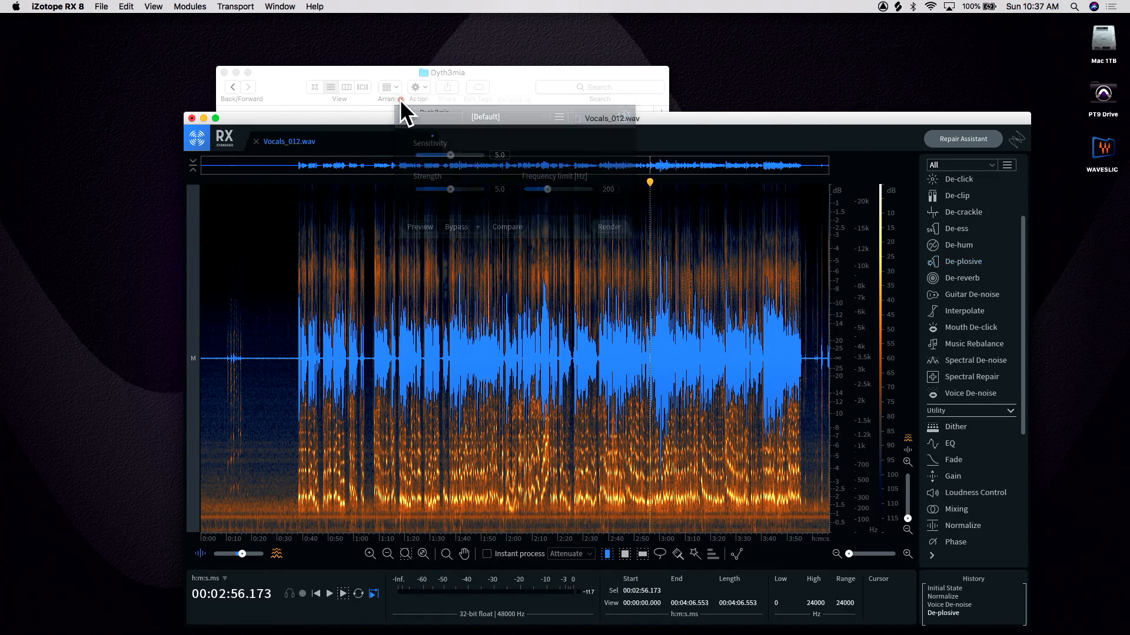
pyautogui.click(663, 438)
pyautogui.press('super+a')
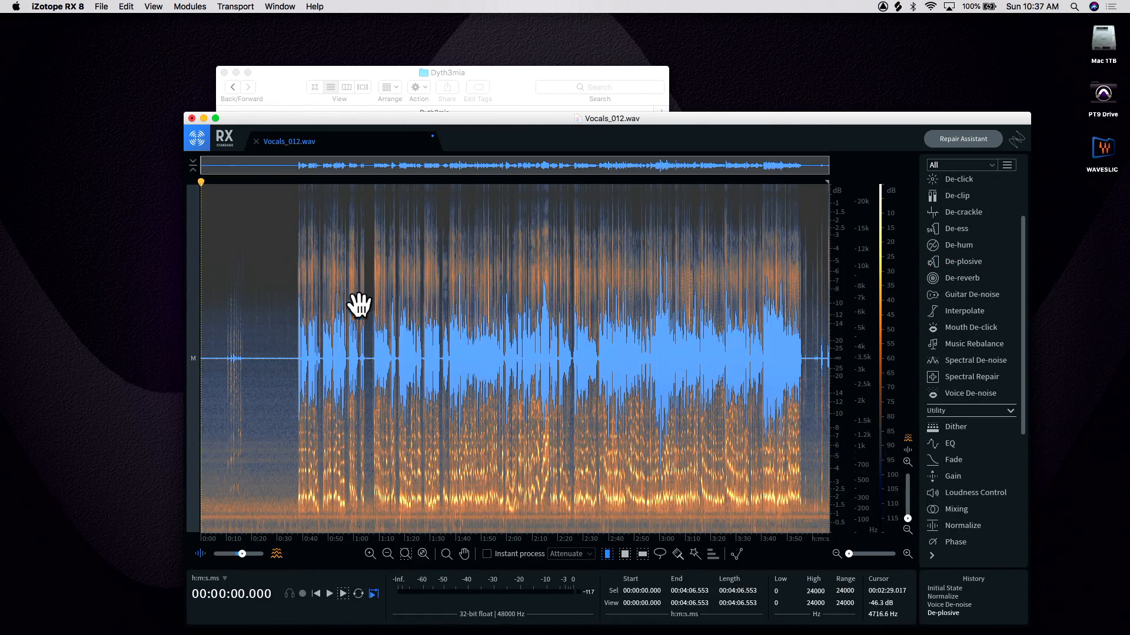
# Export the cleaned vocal as a 32-bit (float) WAV named Vocals_012_rx in the Dyth3mia folder.
pyautogui.moveTo(267, 116); pyautogui.dragTo(134, 19)
pyautogui.click(104, 7)
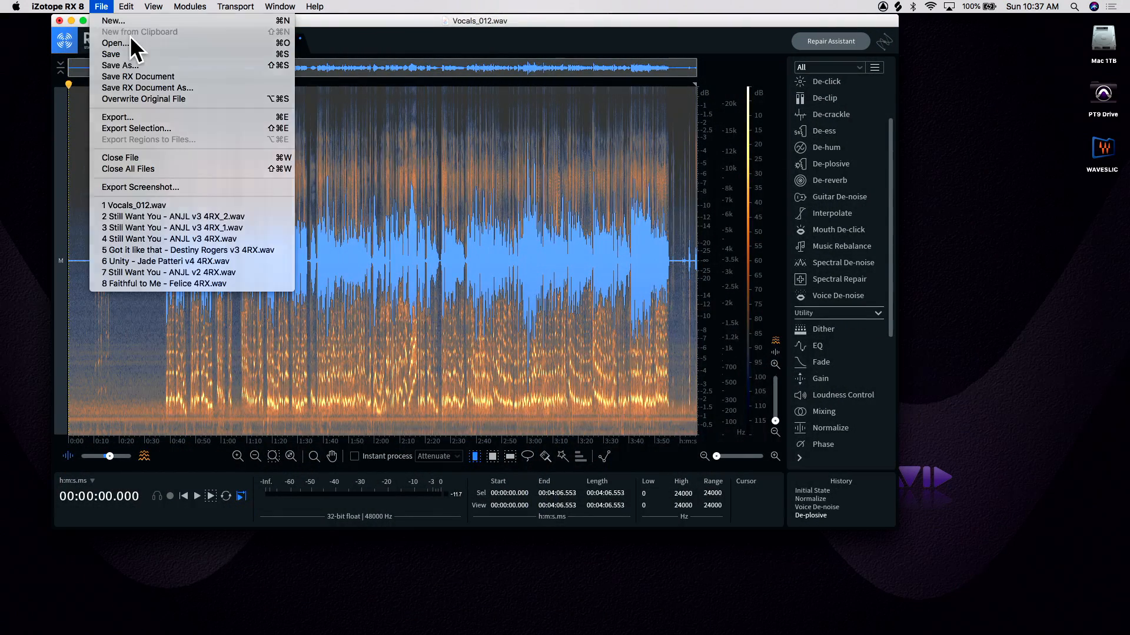
pyautogui.click(104, 7)
pyautogui.click(106, 7)
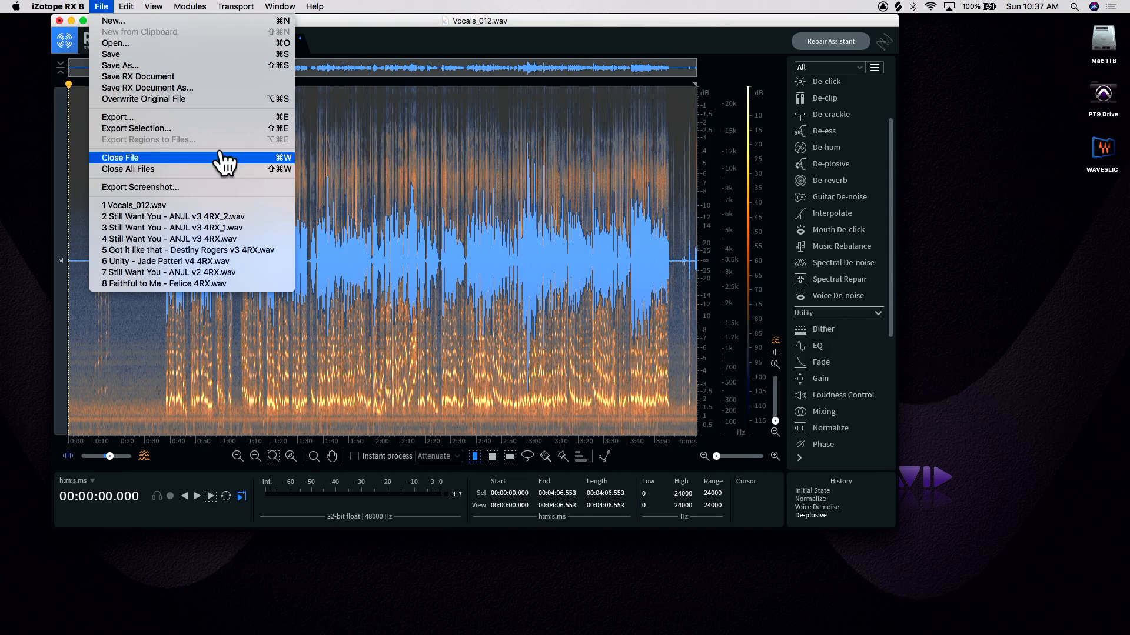
pyautogui.click(157, 117)
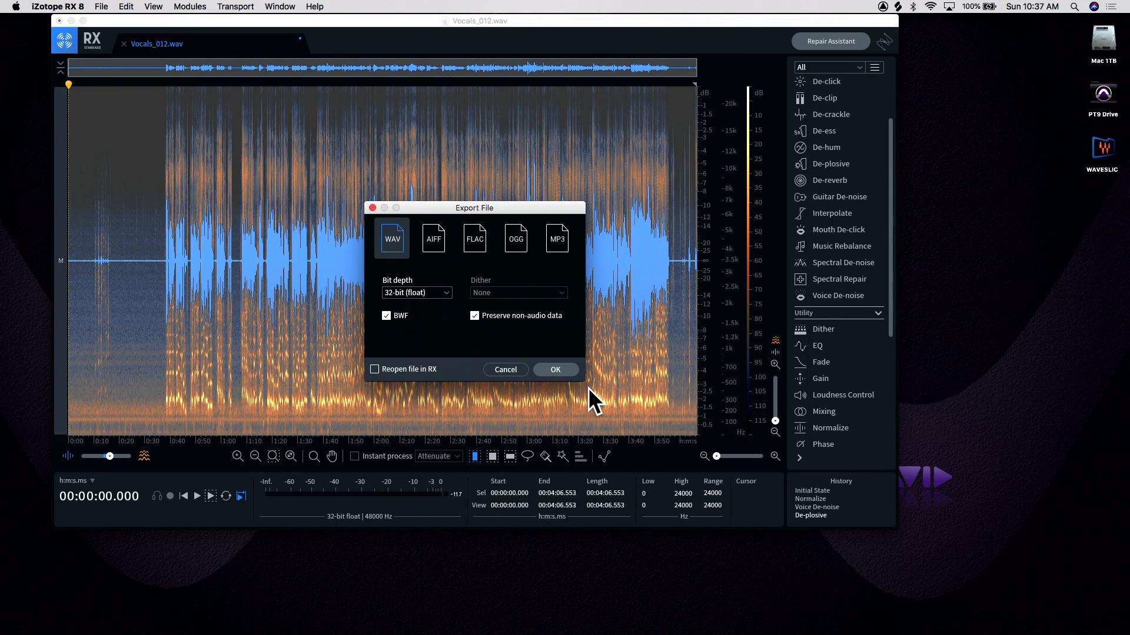
pyautogui.click(566, 373)
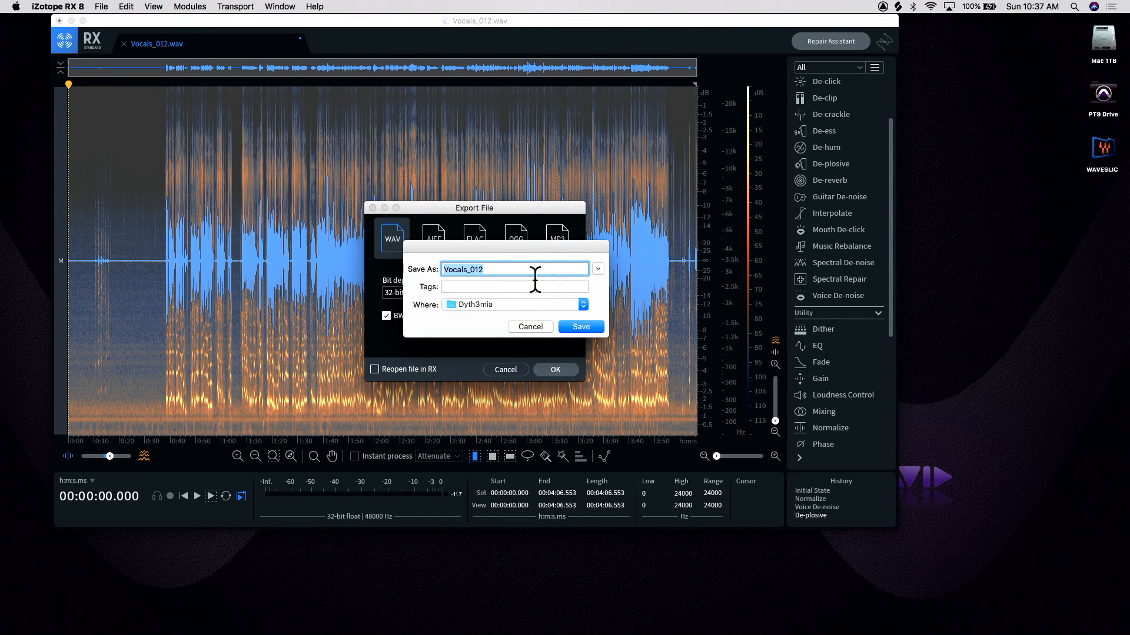
pyautogui.click(506, 265)
pyautogui.write('_rx')
pyautogui.click(583, 323)
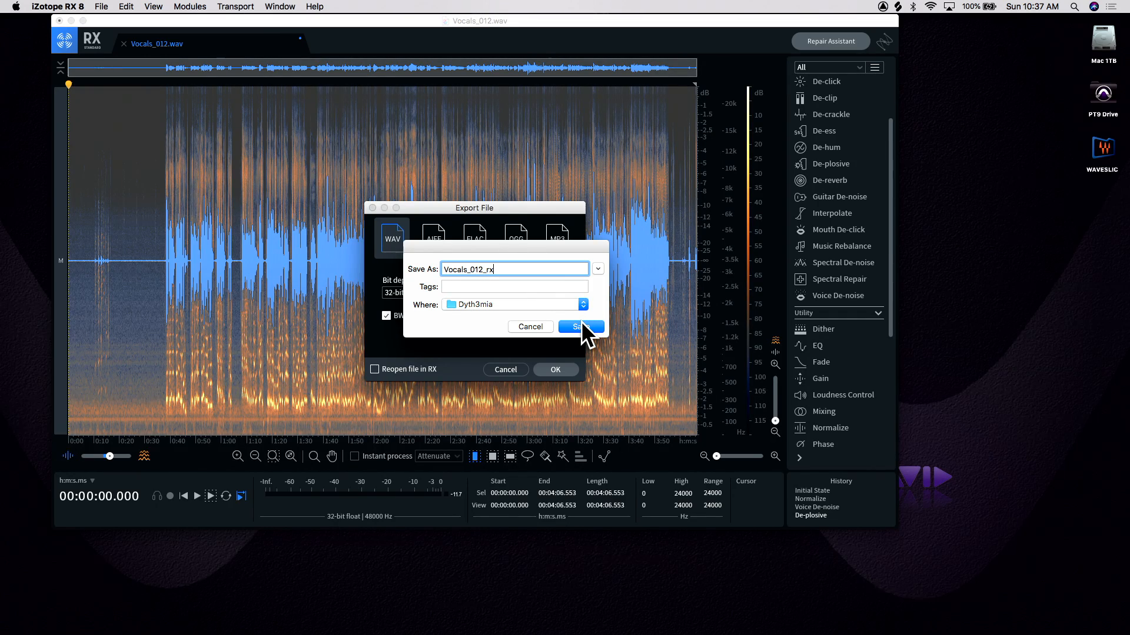
# Switch to Finder and open Dyth3mia Karaoke.wav from the Dyth3mia folder in iZotope RX.
pyautogui.moveTo(193, 40); pyautogui.dragTo(253, 161)
pyautogui.click(522, 72)
pyautogui.moveTo(522, 72); pyautogui.dragTo(554, 55)
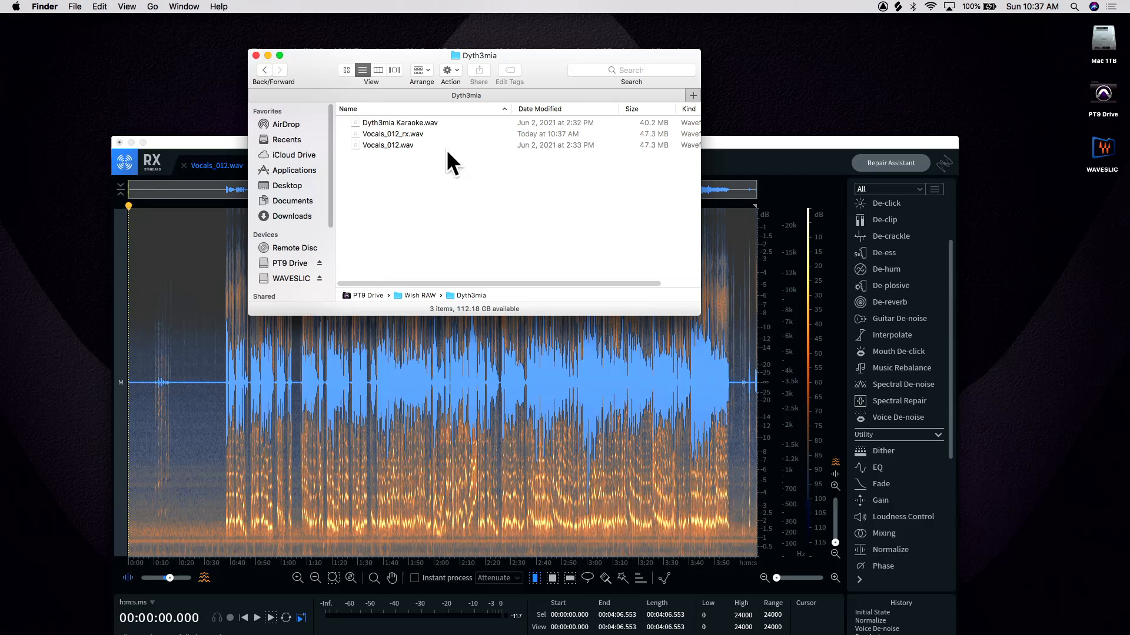
pyautogui.click(405, 121)
pyautogui.moveTo(407, 120); pyautogui.dragTo(481, 378)
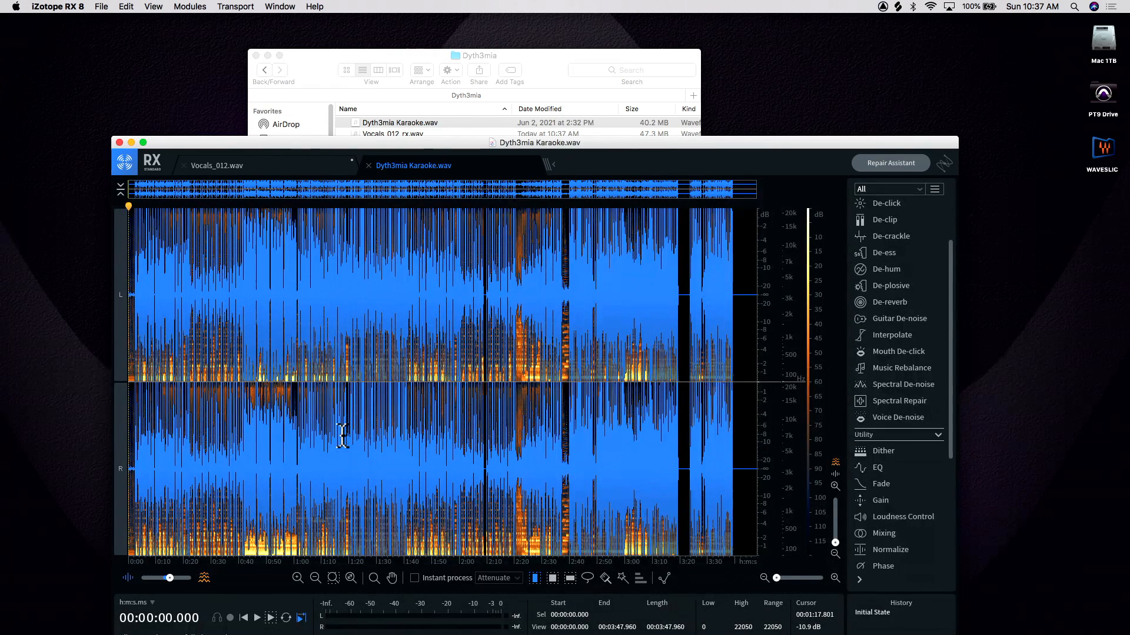
# Play the karaoke track from about 1:18 and from about 2:45.
pyautogui.click(342, 435)
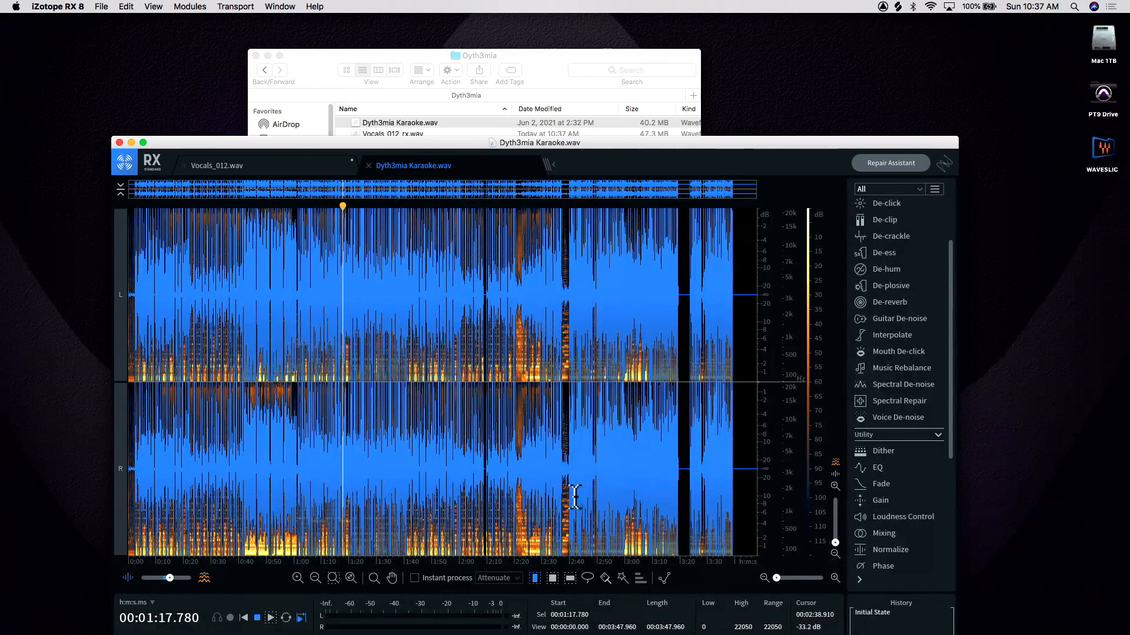
pyautogui.press('space')
pyautogui.moveTo(613, 142); pyautogui.dragTo(632, 72)
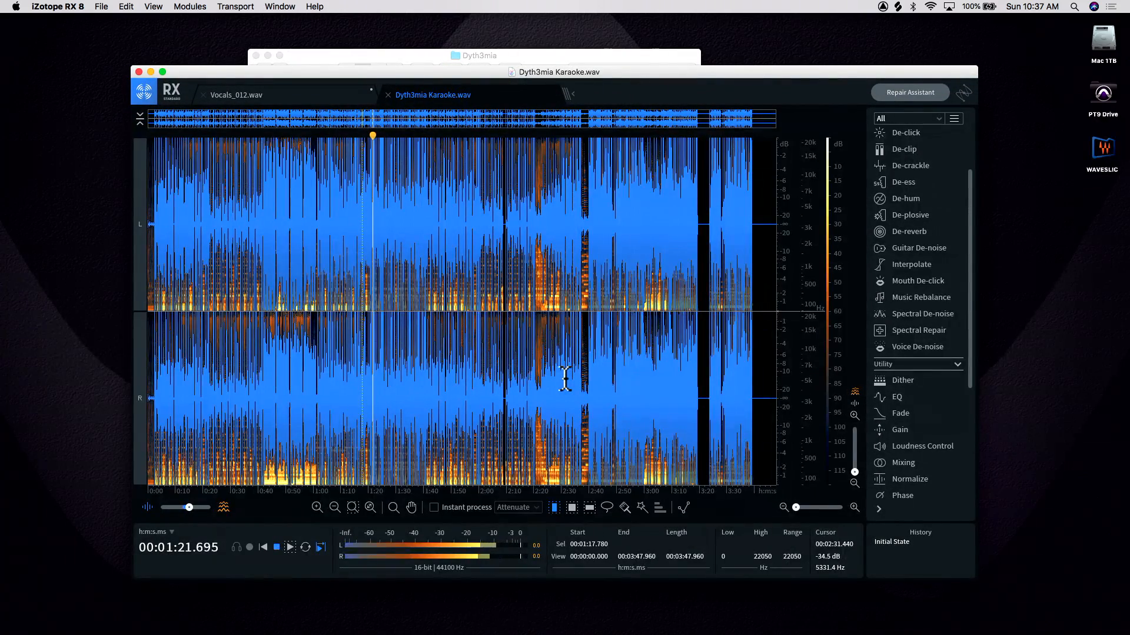
pyautogui.click(603, 377)
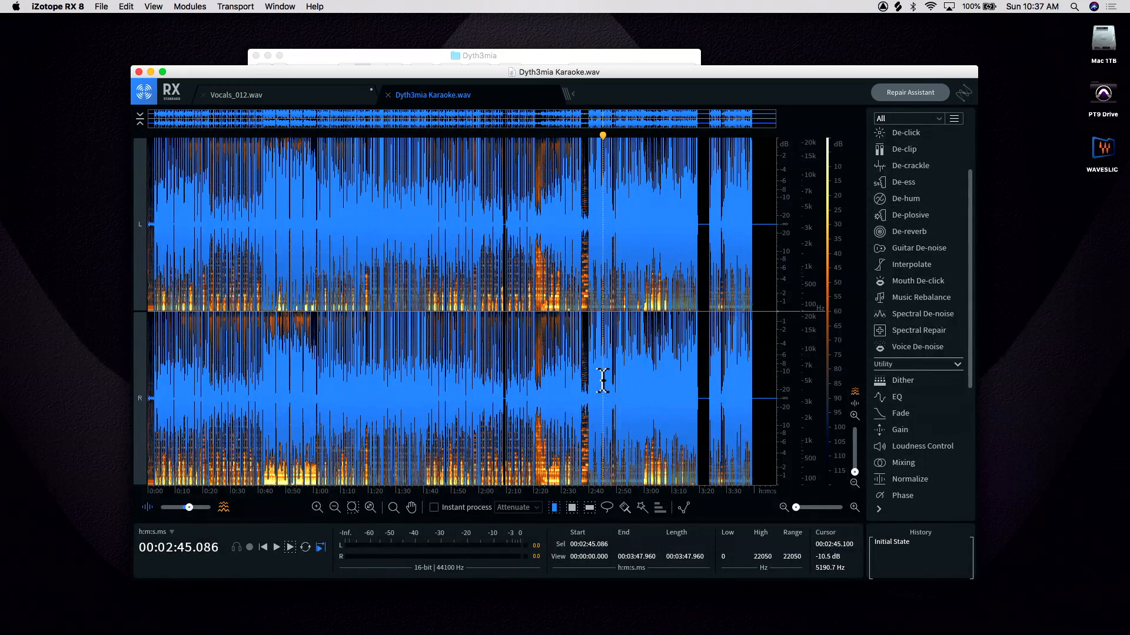
pyautogui.press('space')
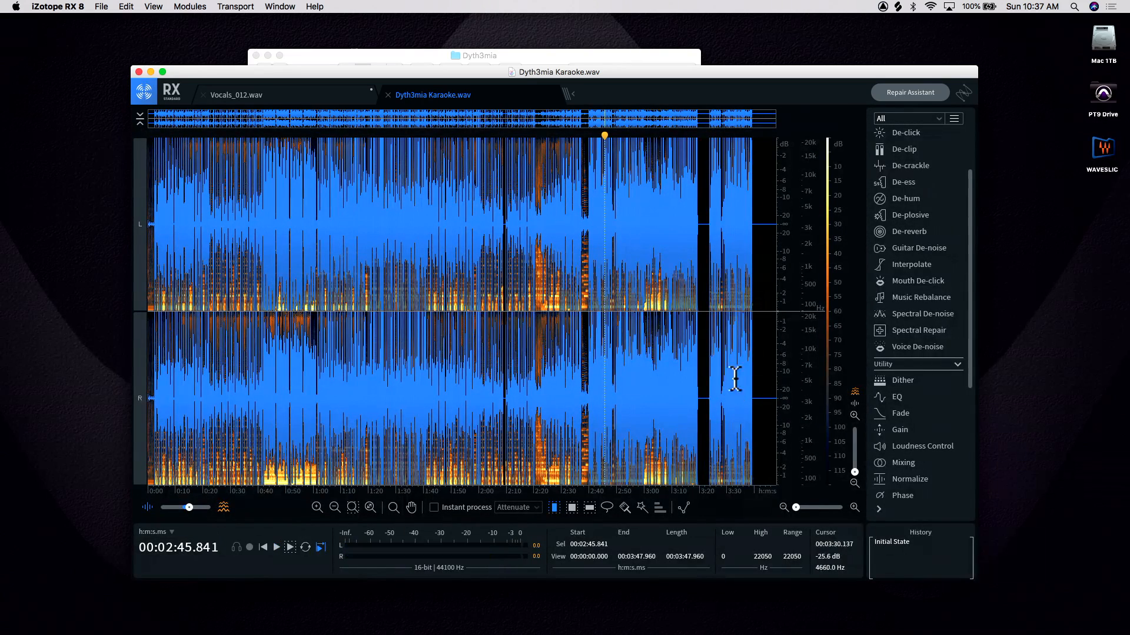
# Resample the karaoke track to 48000 Hz and close the Resample module.
pyautogui.scroll(-4, 947, 354)
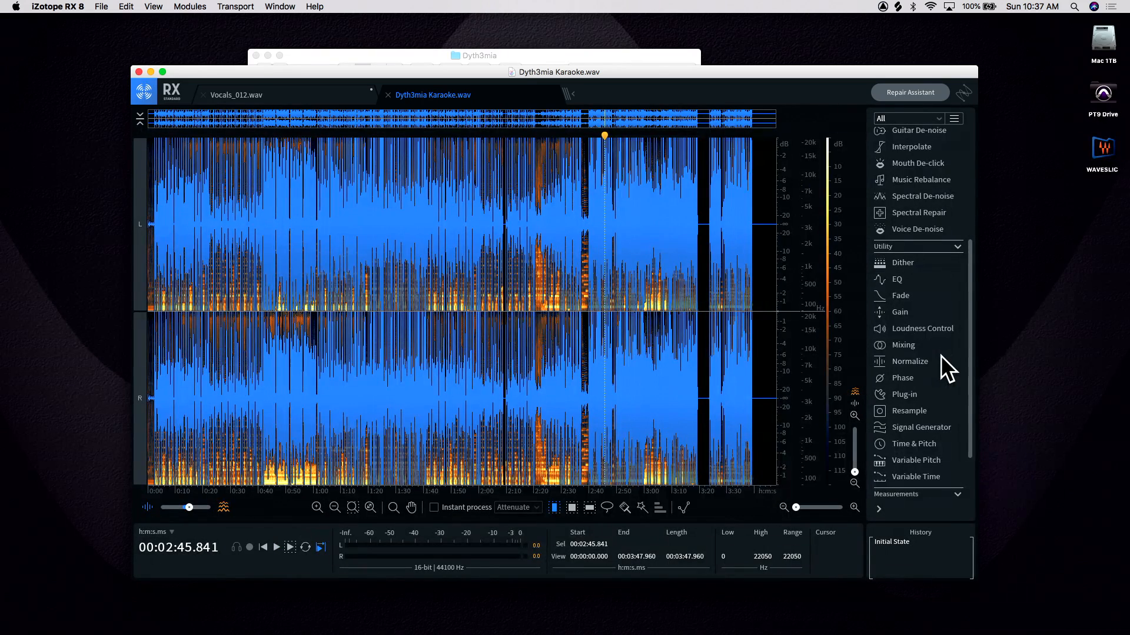
pyautogui.click(892, 409)
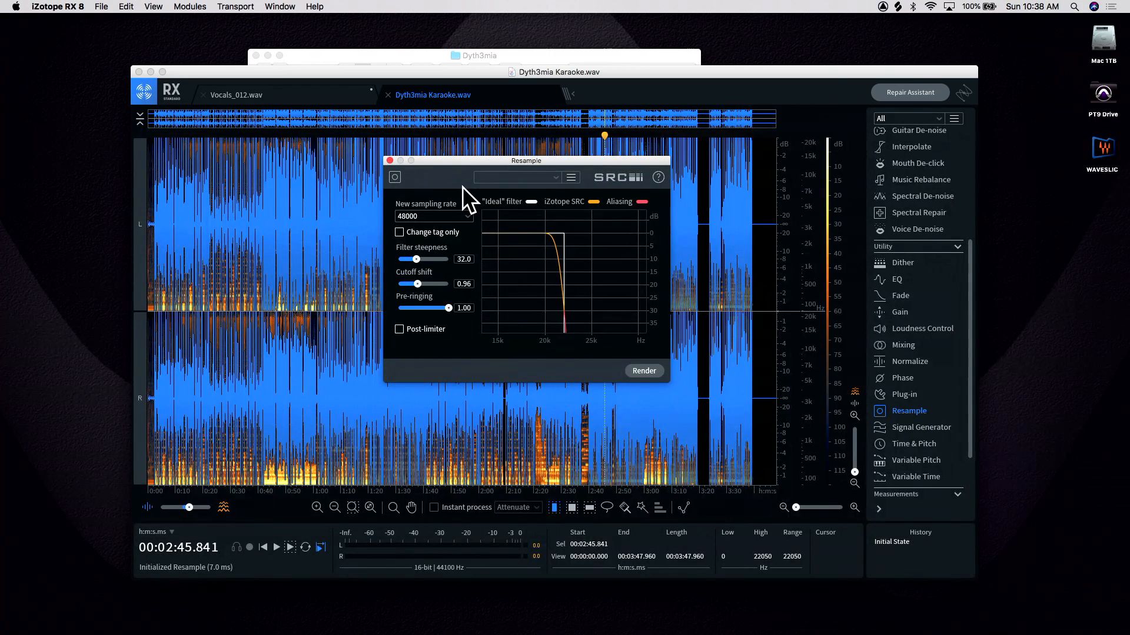
pyautogui.click(644, 371)
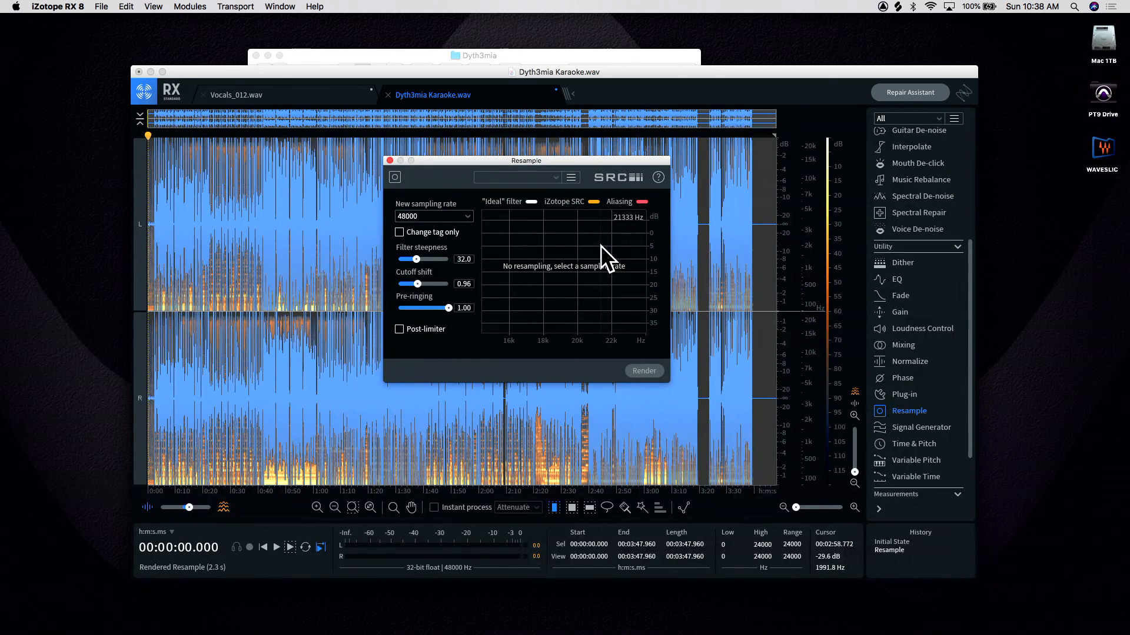
pyautogui.click(389, 161)
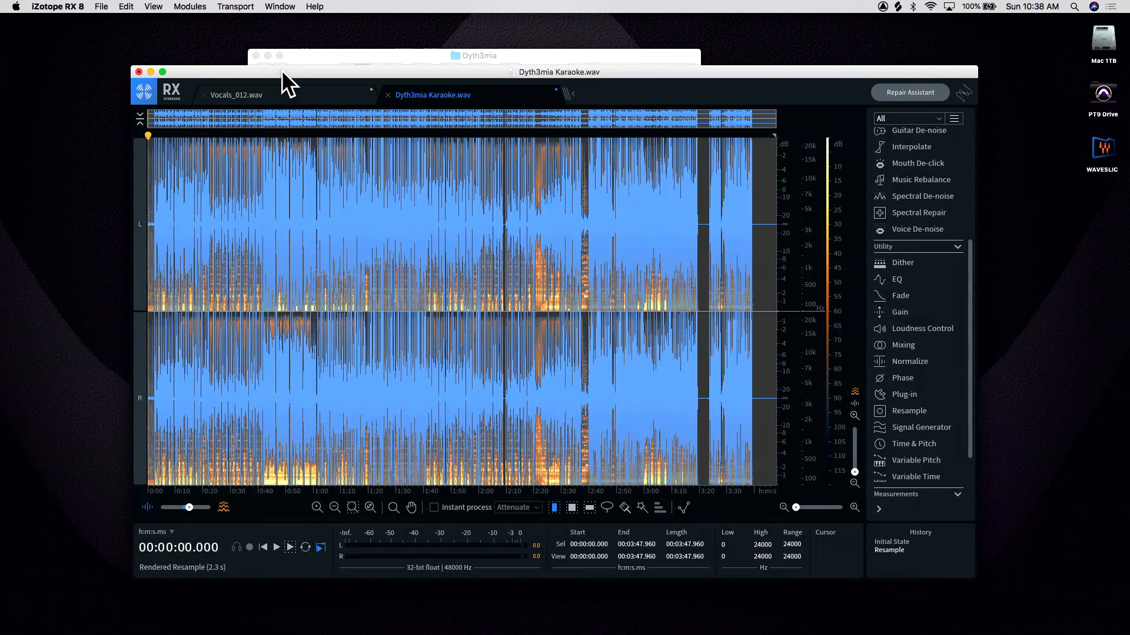
# Export the resampled karaoke track as a 32-bit (float) WAV named Dyth3mia Karaoke_resam in the Dyth3mia folder.
pyautogui.moveTo(281, 69); pyautogui.dragTo(239, 41)
pyautogui.click(102, 7)
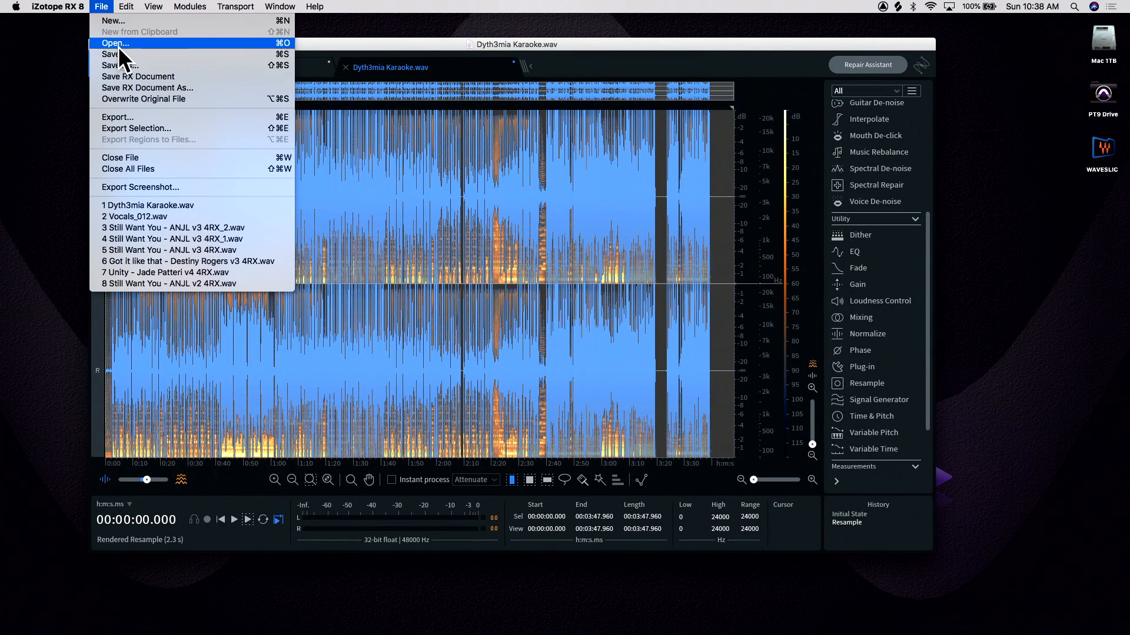
pyautogui.click(126, 117)
pyautogui.click(463, 316)
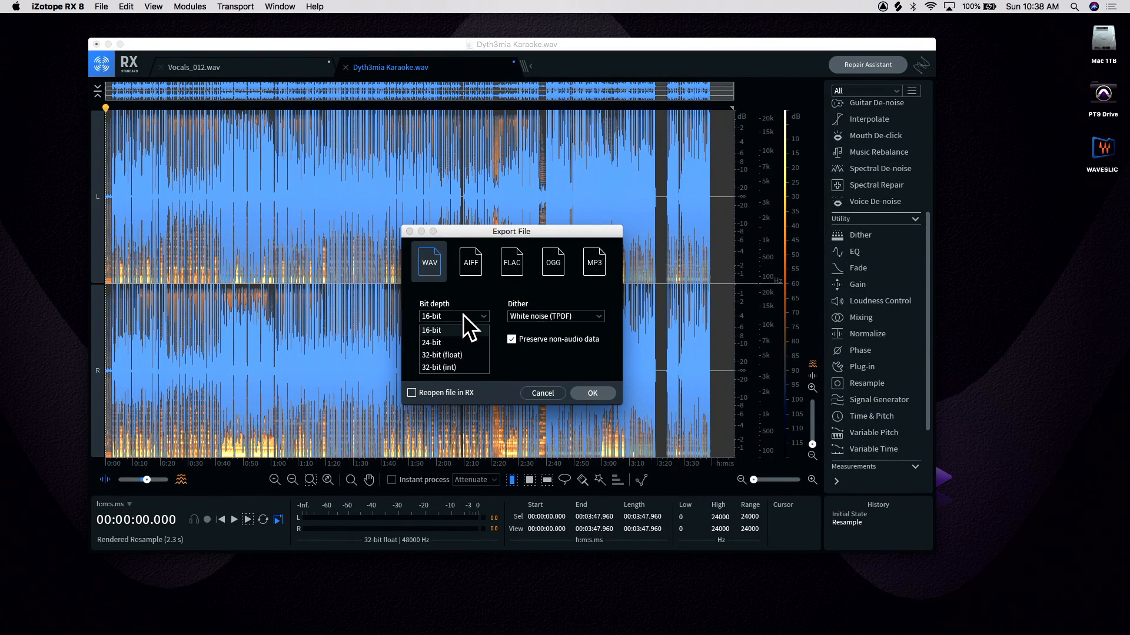
pyautogui.click(444, 368)
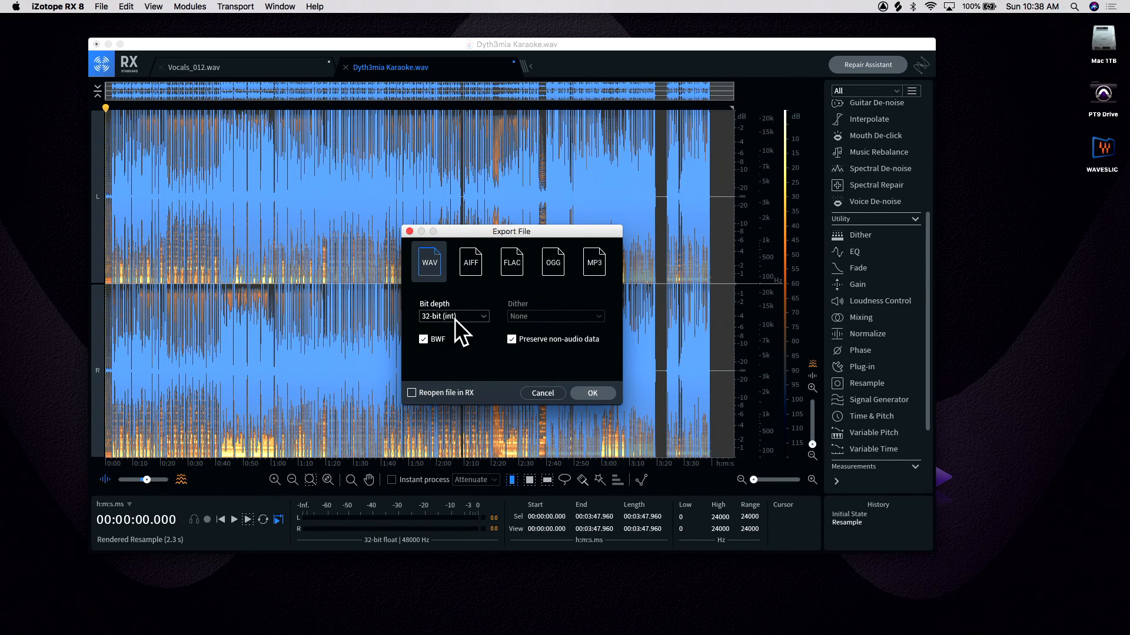
pyautogui.click(455, 319)
pyautogui.click(446, 358)
pyautogui.click(595, 392)
pyautogui.click(572, 293)
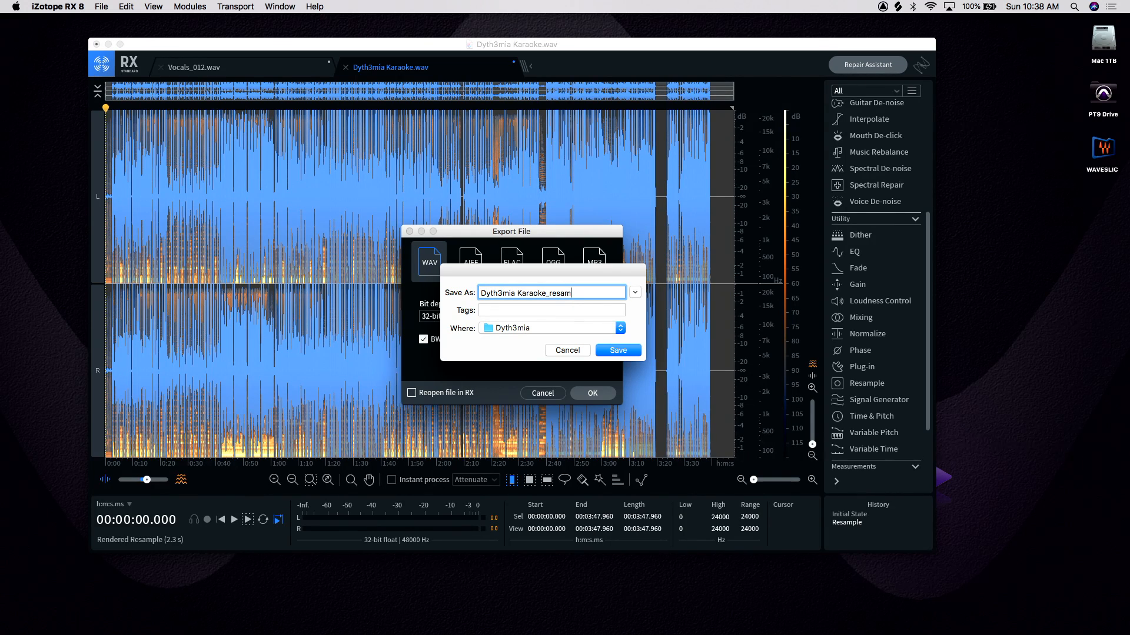
pyautogui.press('Return')
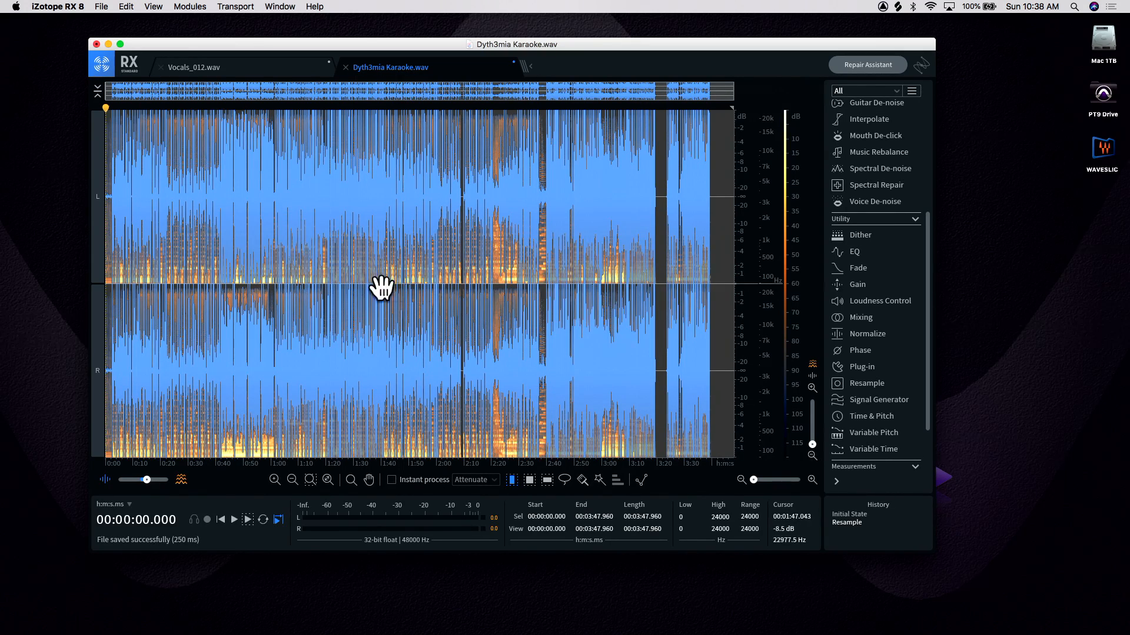
# Close Dyth3mia Karaoke.wav without saving changes to the original file.
pyautogui.click(345, 67)
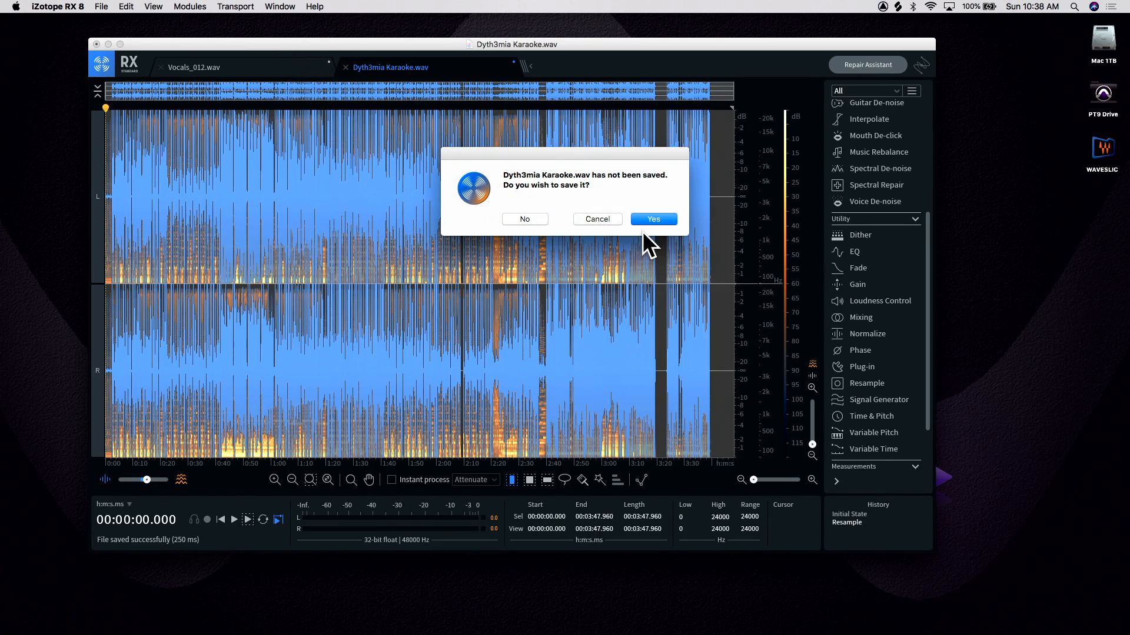
pyautogui.click(510, 217)
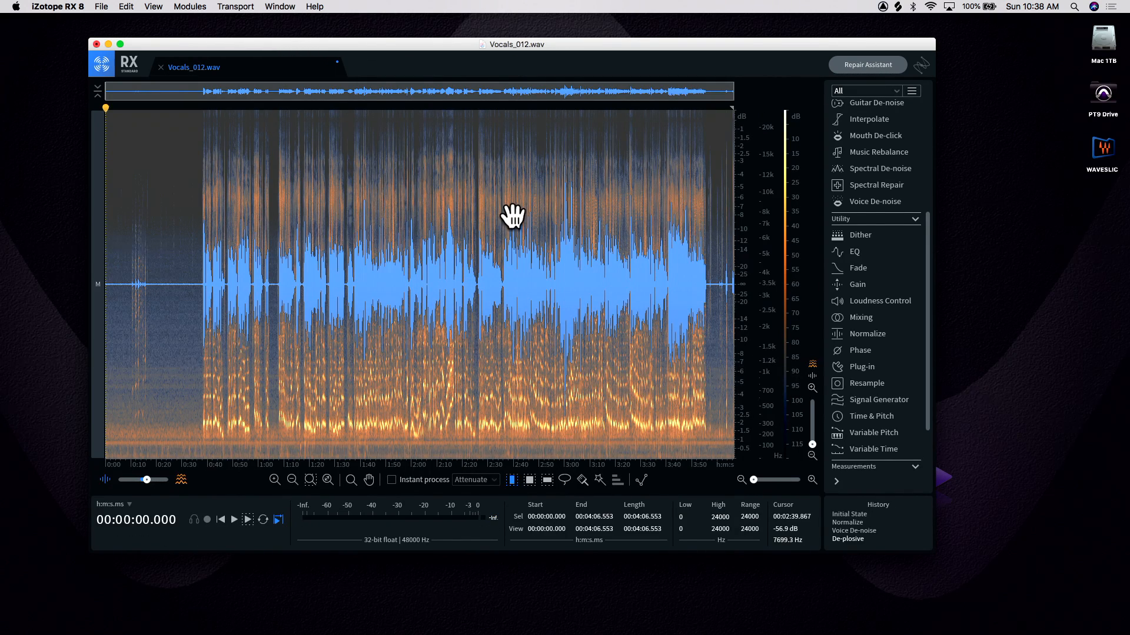